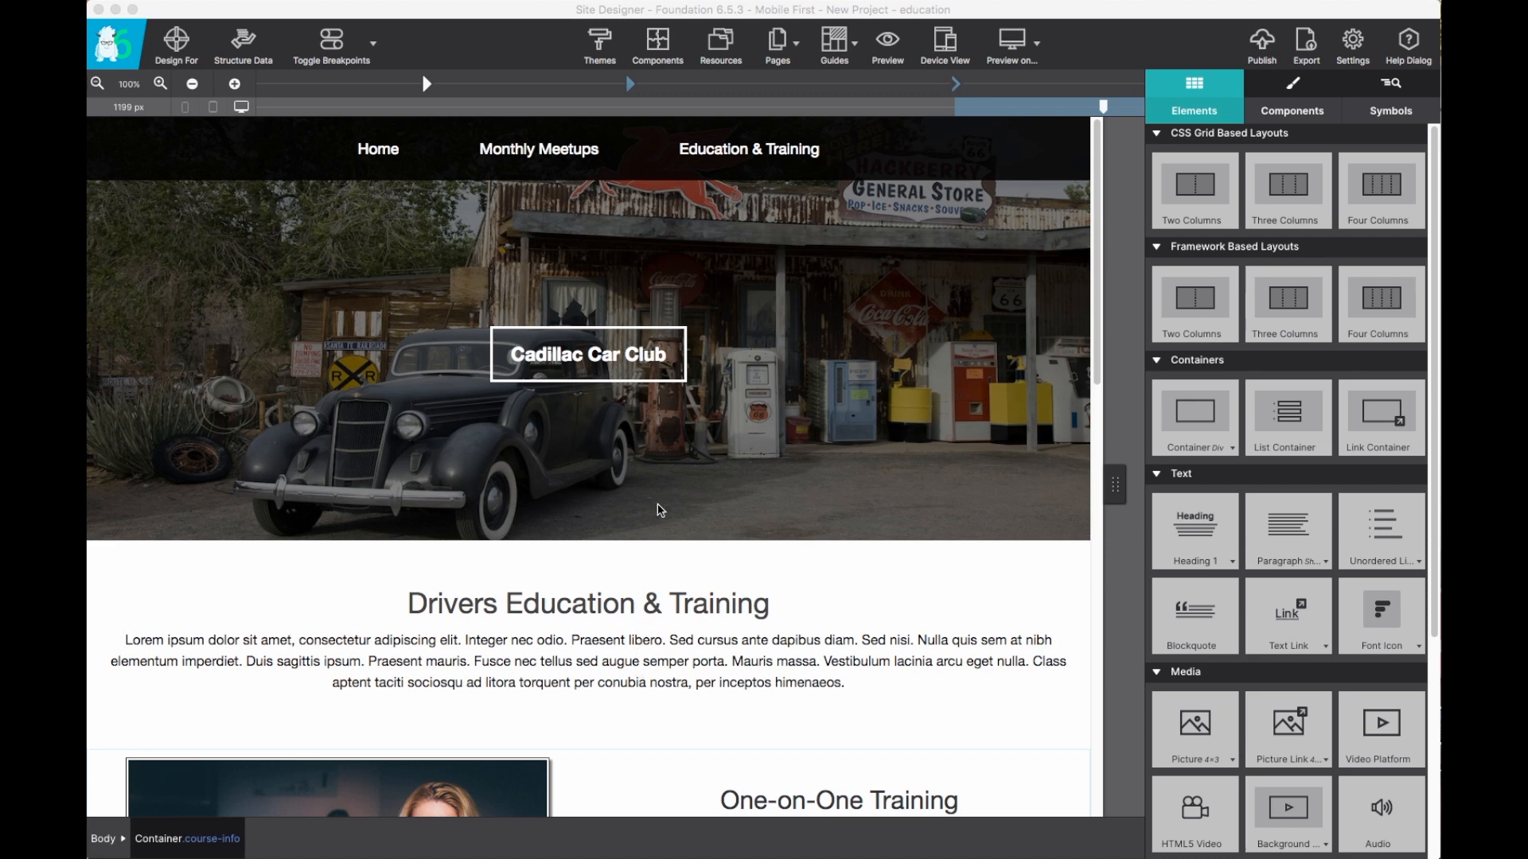
# Browse the component library categories and add the Orbit slider component to the project.
pyautogui.scroll(-1, 659, 511)
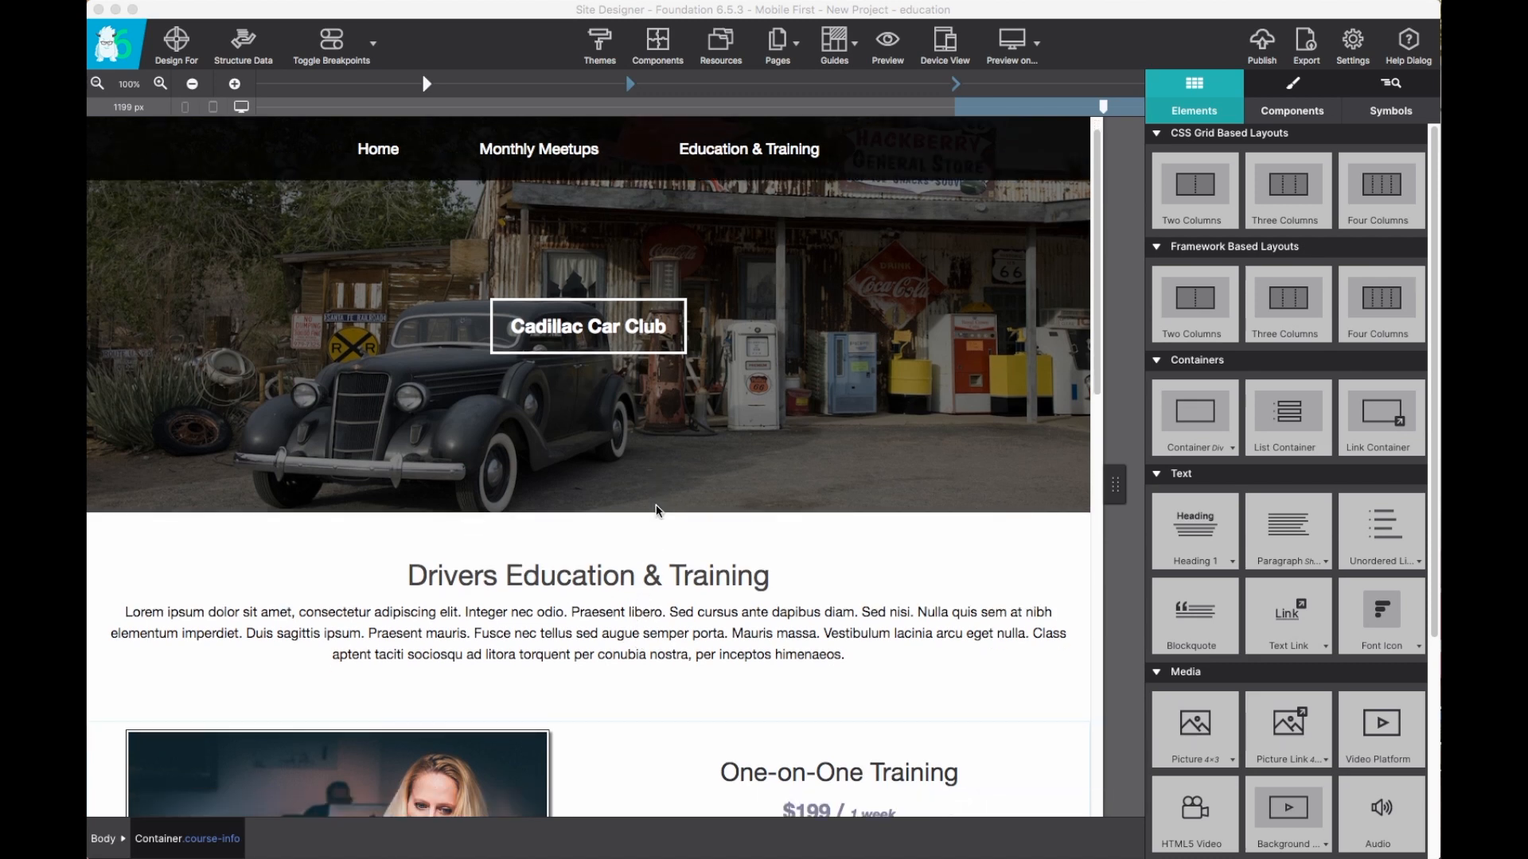
pyautogui.scroll(-3, 657, 512)
pyautogui.scroll(3, 657, 512)
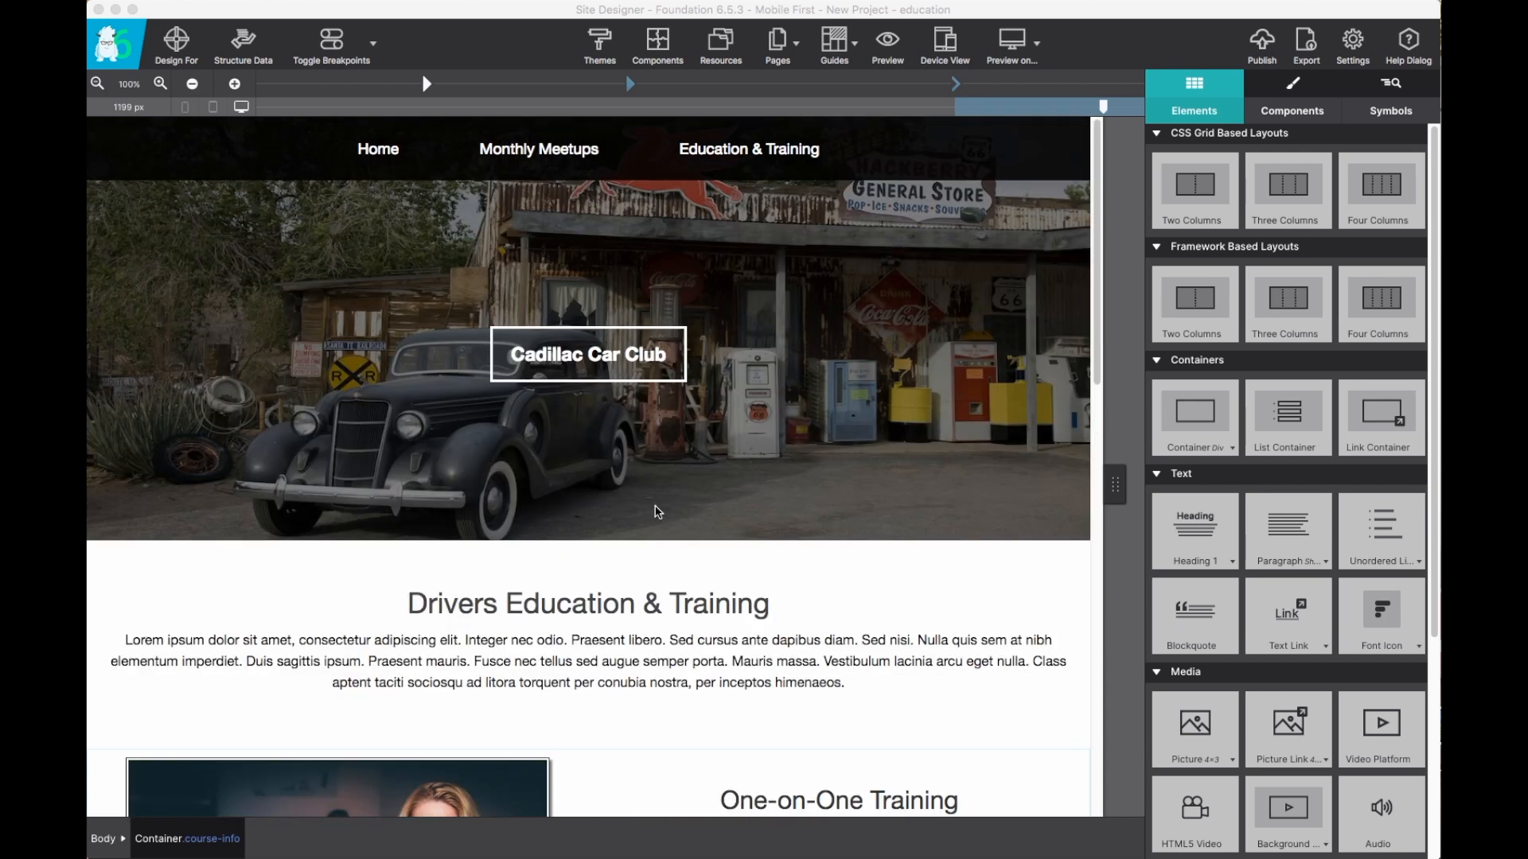
pyautogui.click(633, 541)
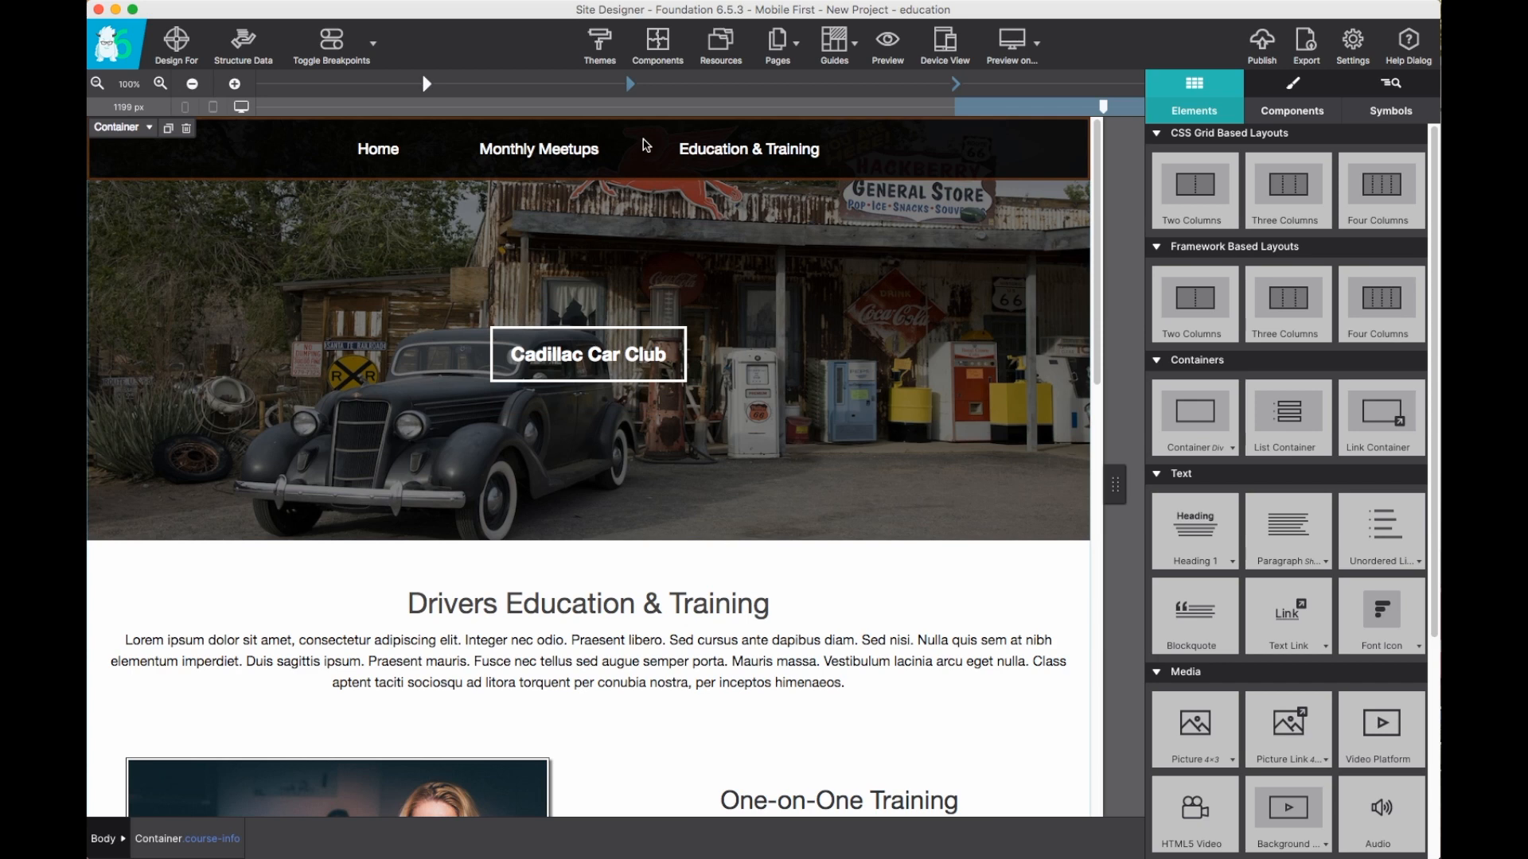
pyautogui.click(669, 48)
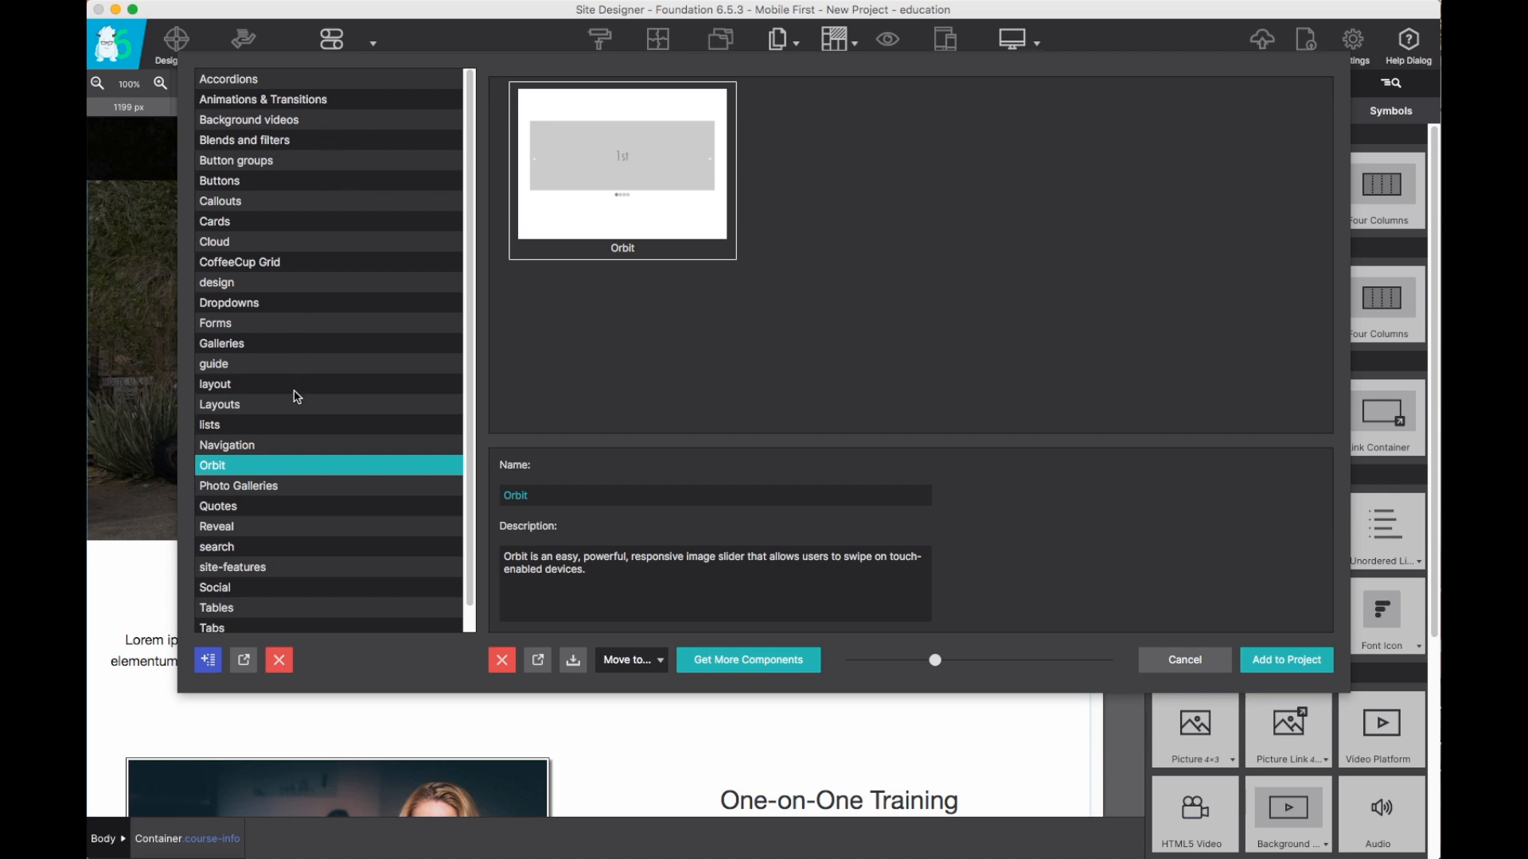
pyautogui.click(305, 123)
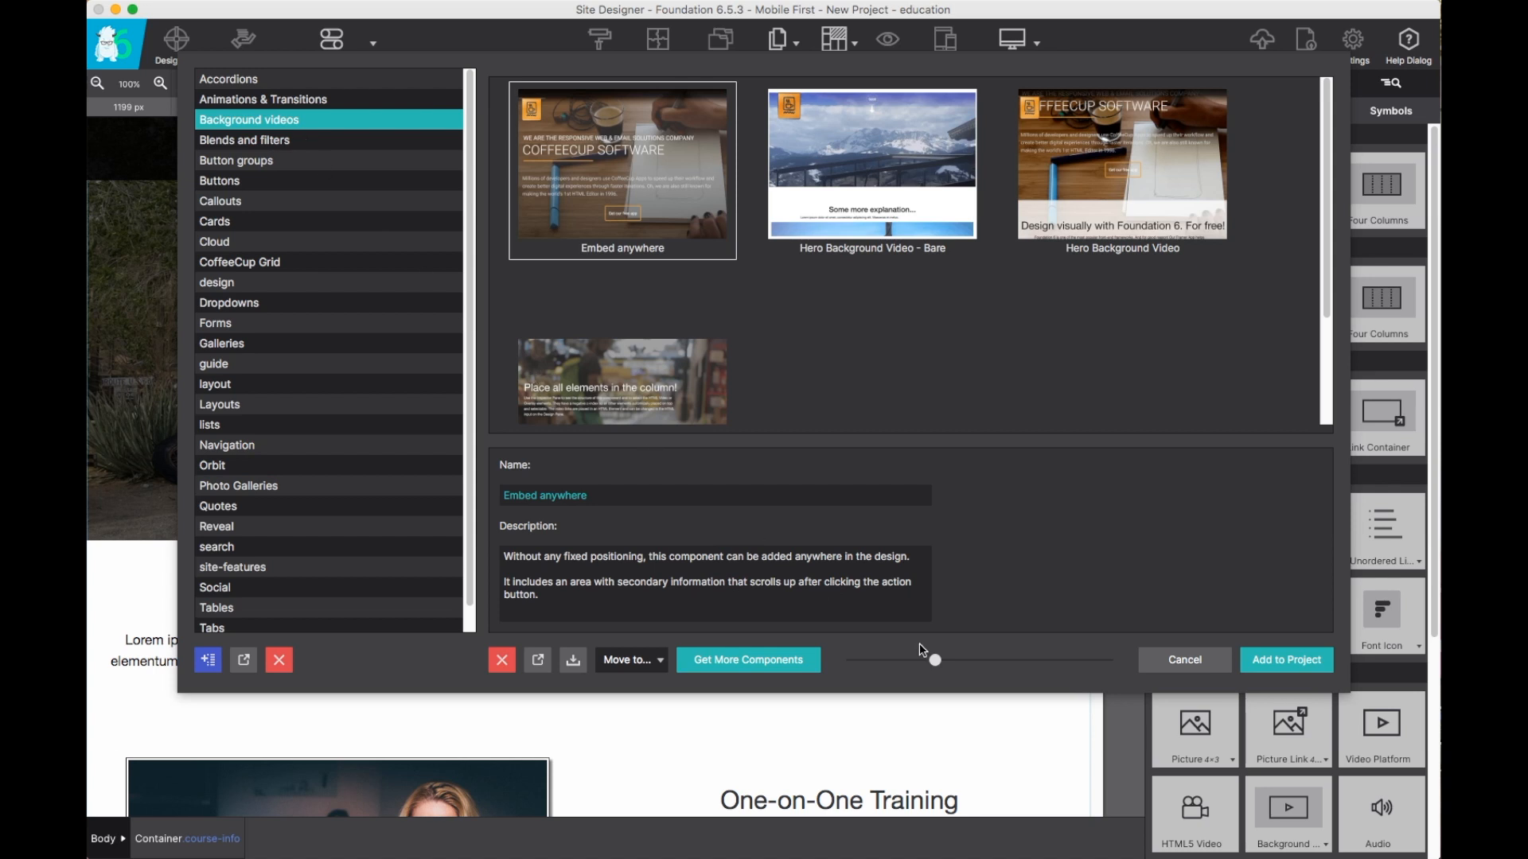
pyautogui.moveTo(934, 659); pyautogui.dragTo(1014, 659)
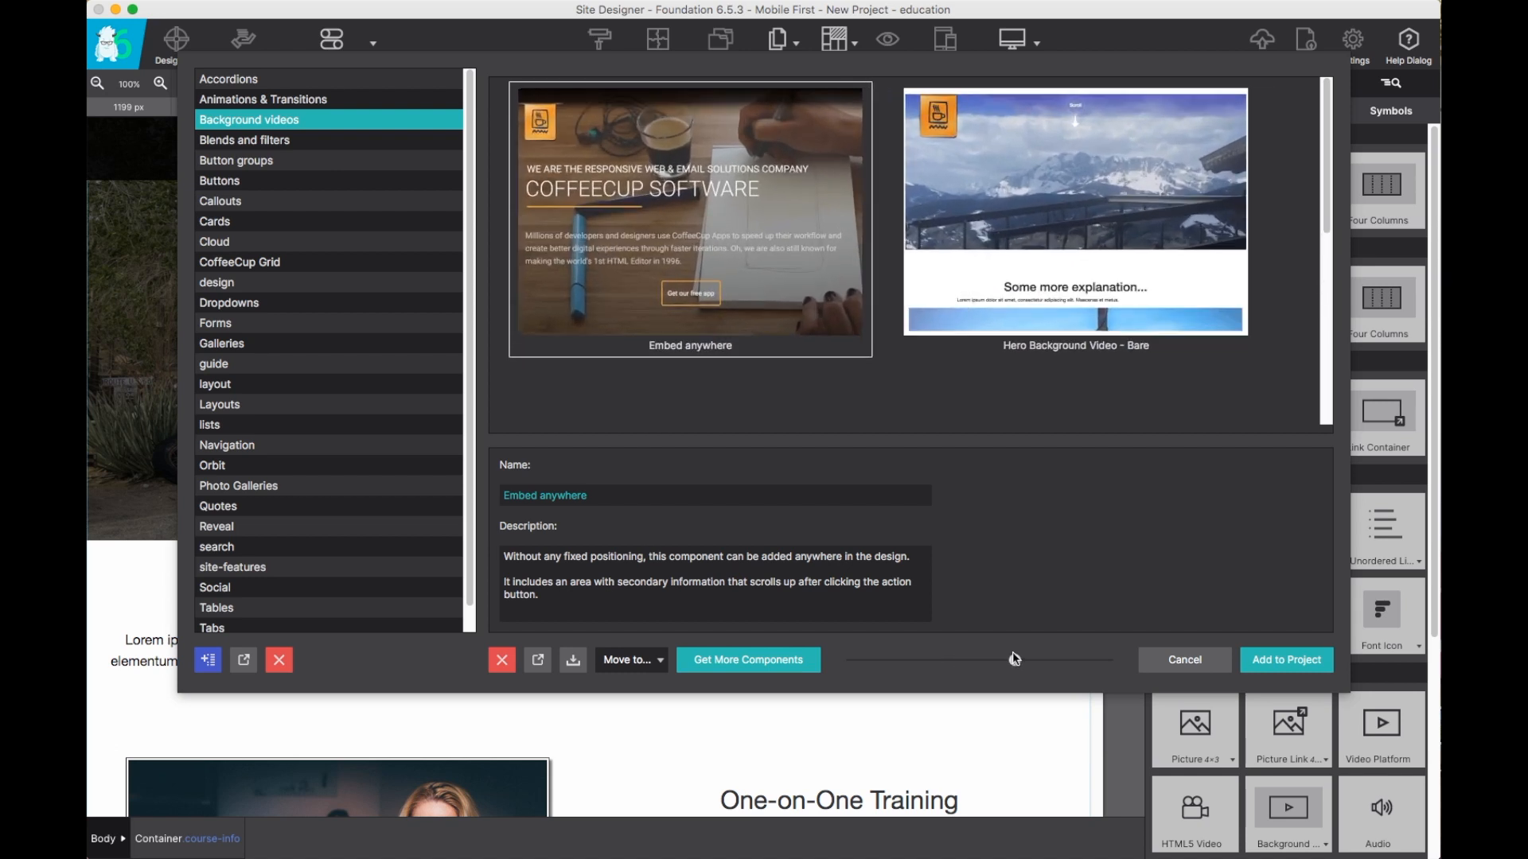
pyautogui.click(291, 147)
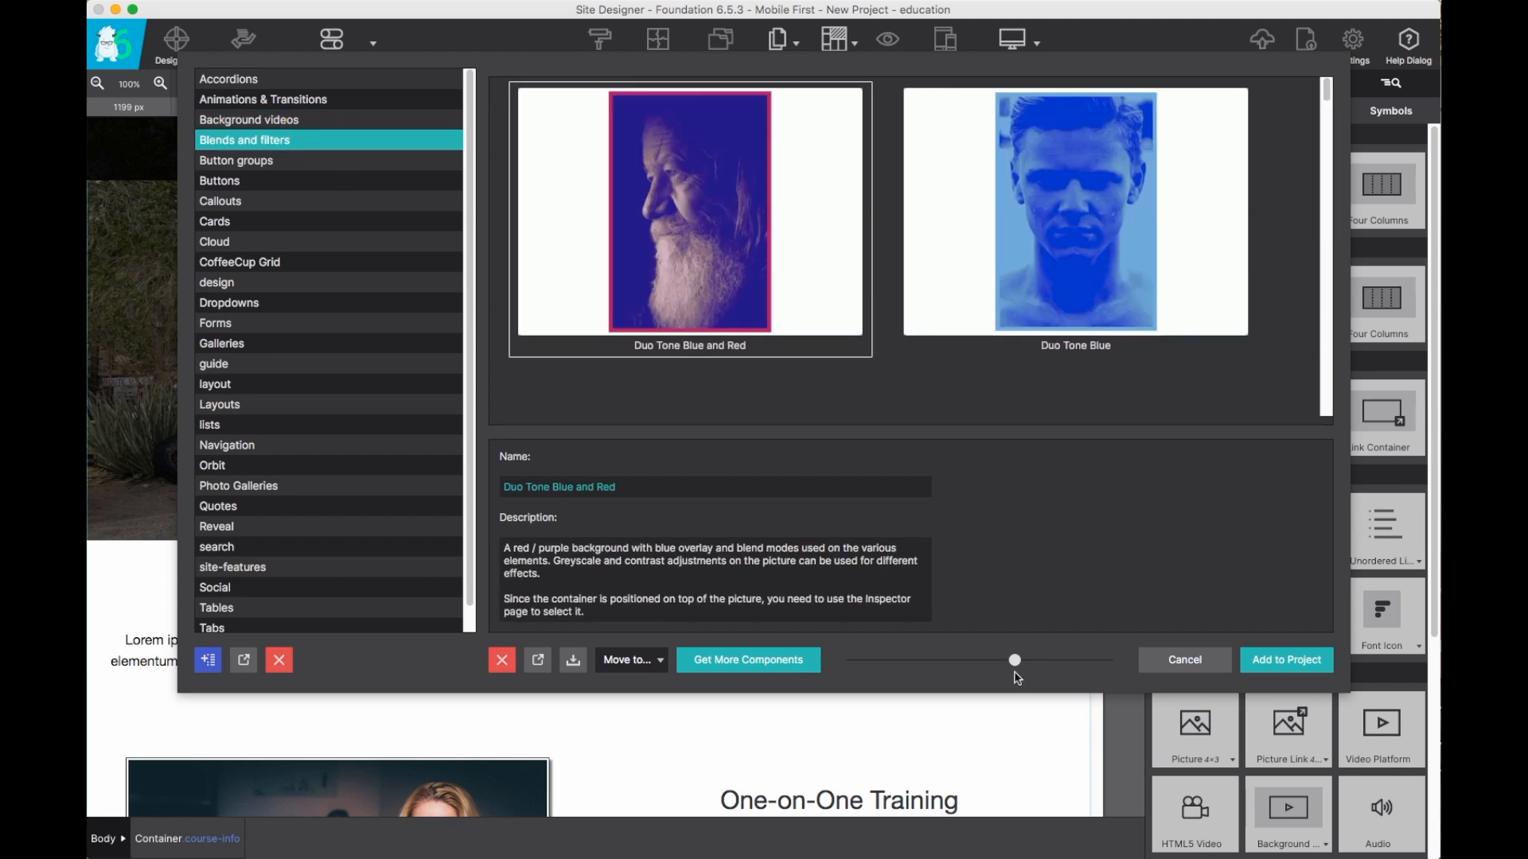
pyautogui.moveTo(1011, 661); pyautogui.dragTo(916, 672)
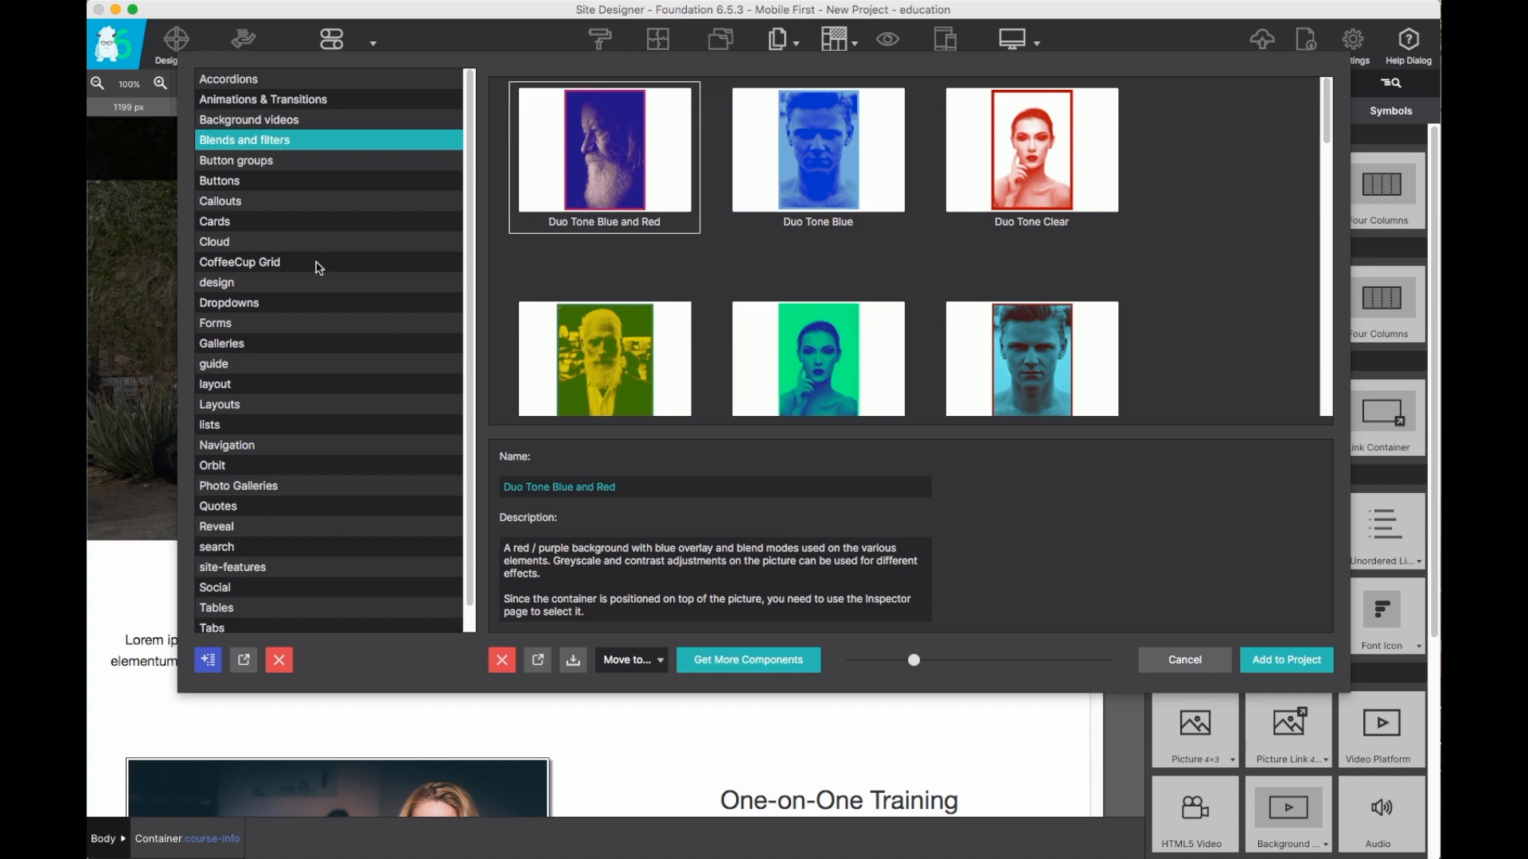
pyautogui.click(246, 471)
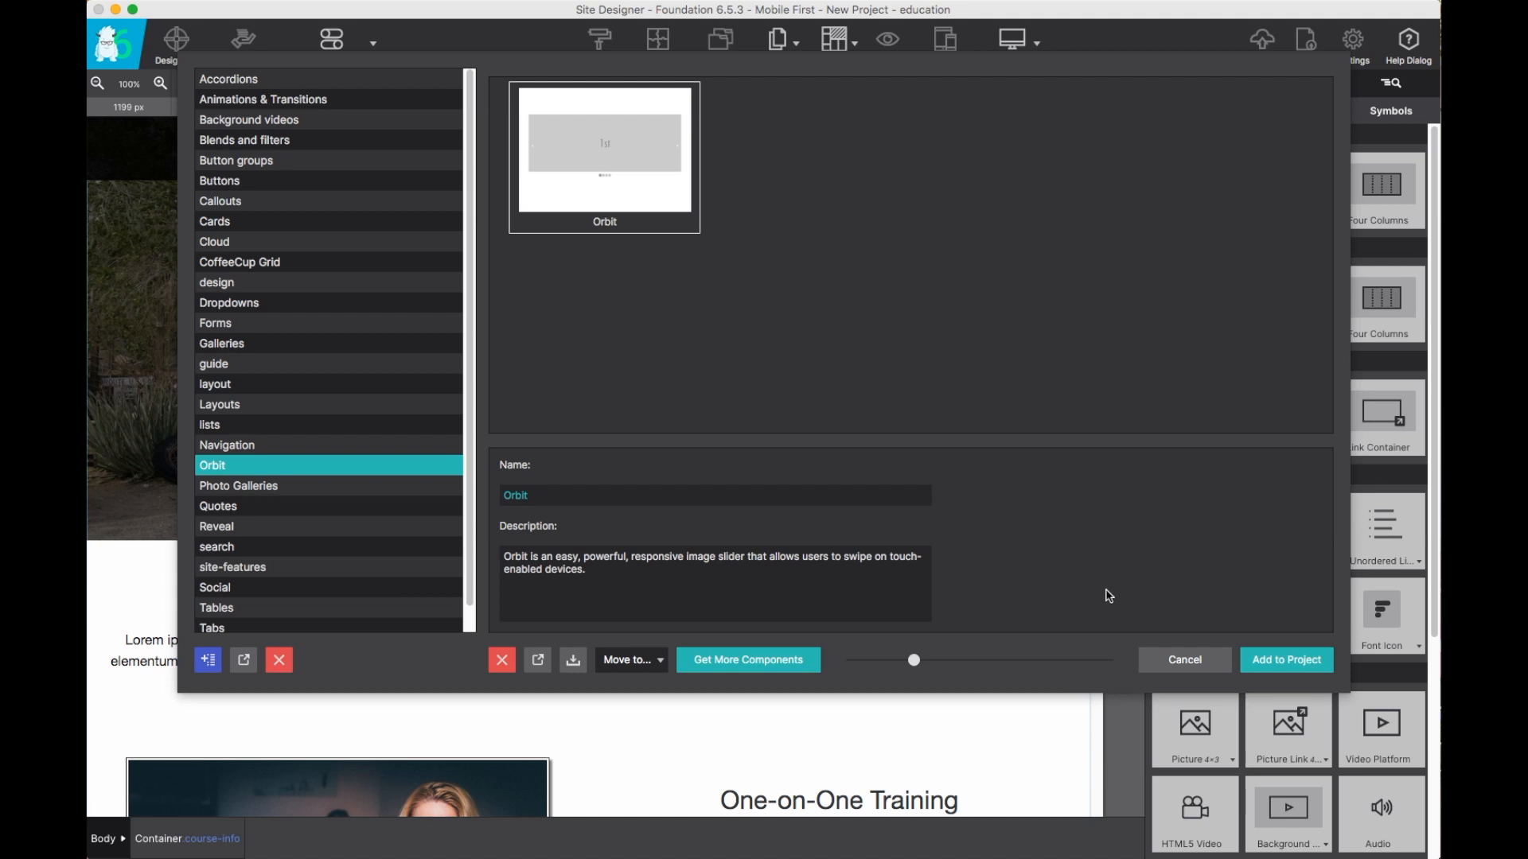
pyautogui.click(1270, 662)
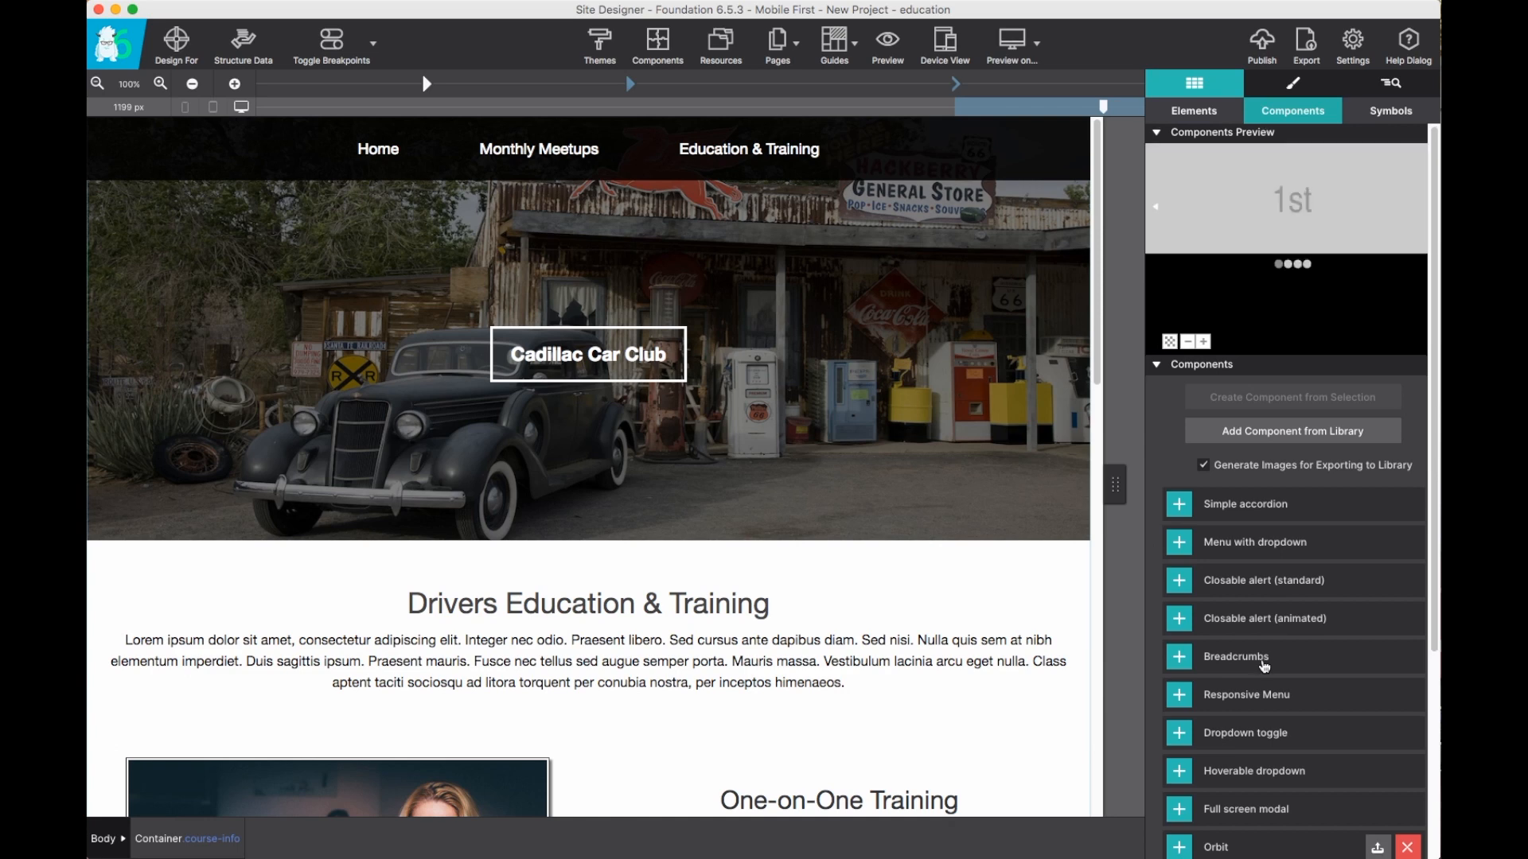
# Insert the Orbit component into the canvas below the Drivers Education & Training text.
pyautogui.scroll(-5, 1265, 667)
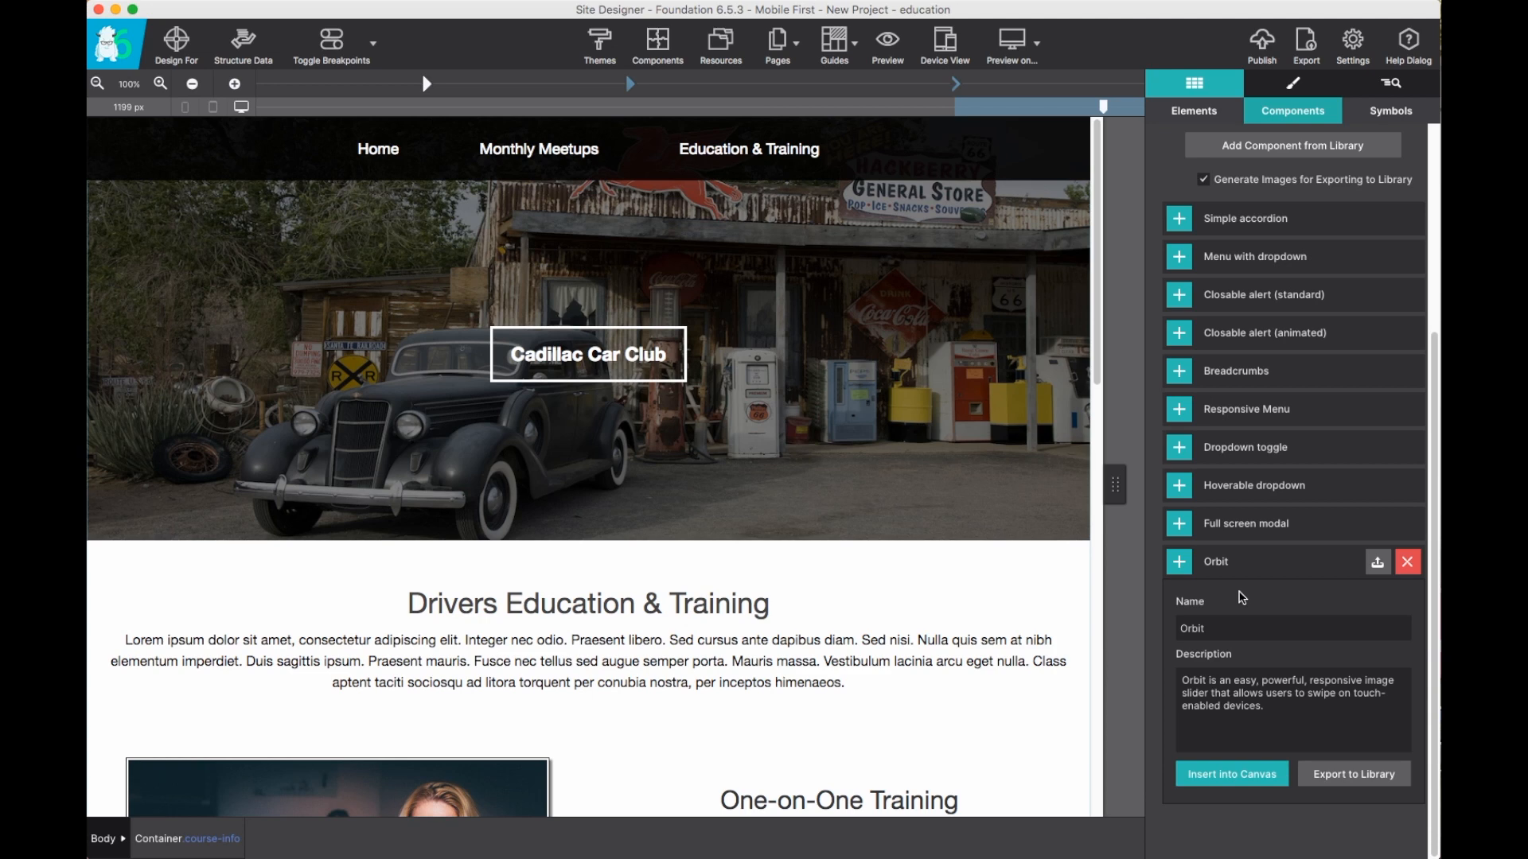
pyautogui.scroll(5, 1242, 597)
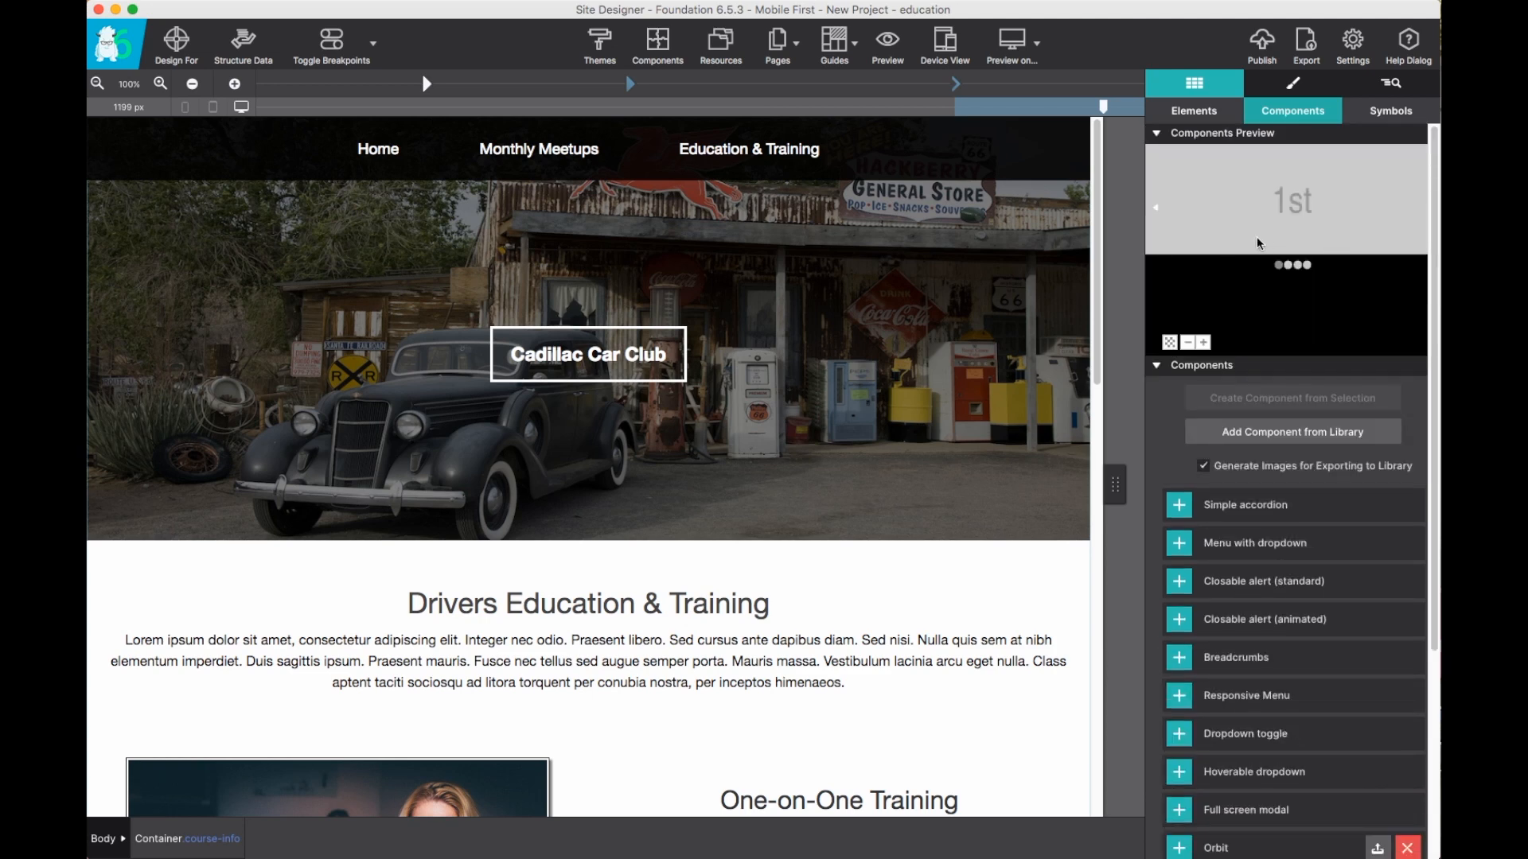
pyautogui.scroll(-3, 1266, 358)
pyautogui.scroll(-4, 1271, 401)
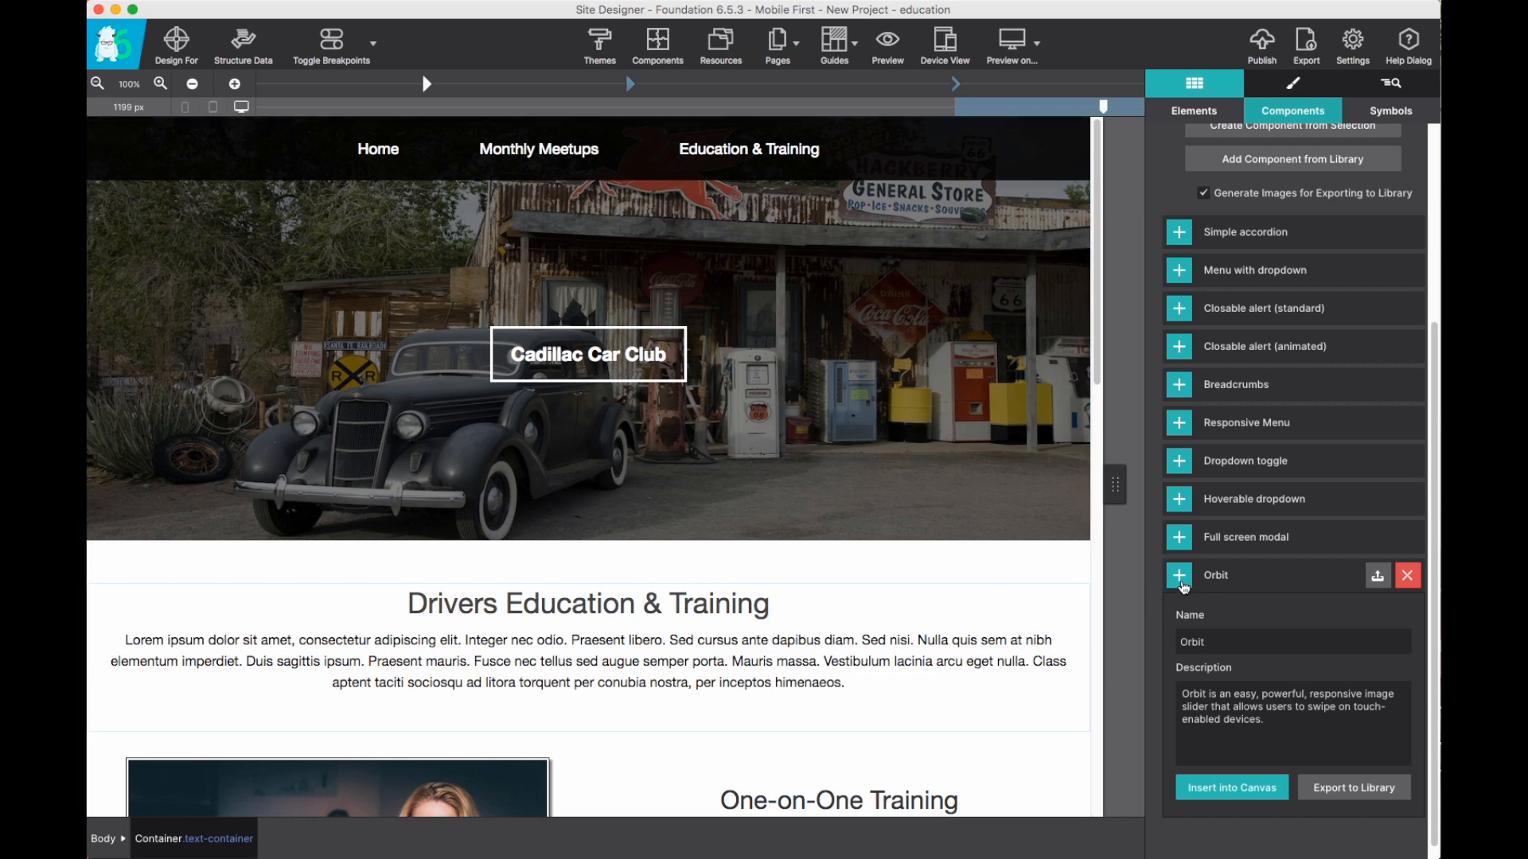
pyautogui.click(1233, 792)
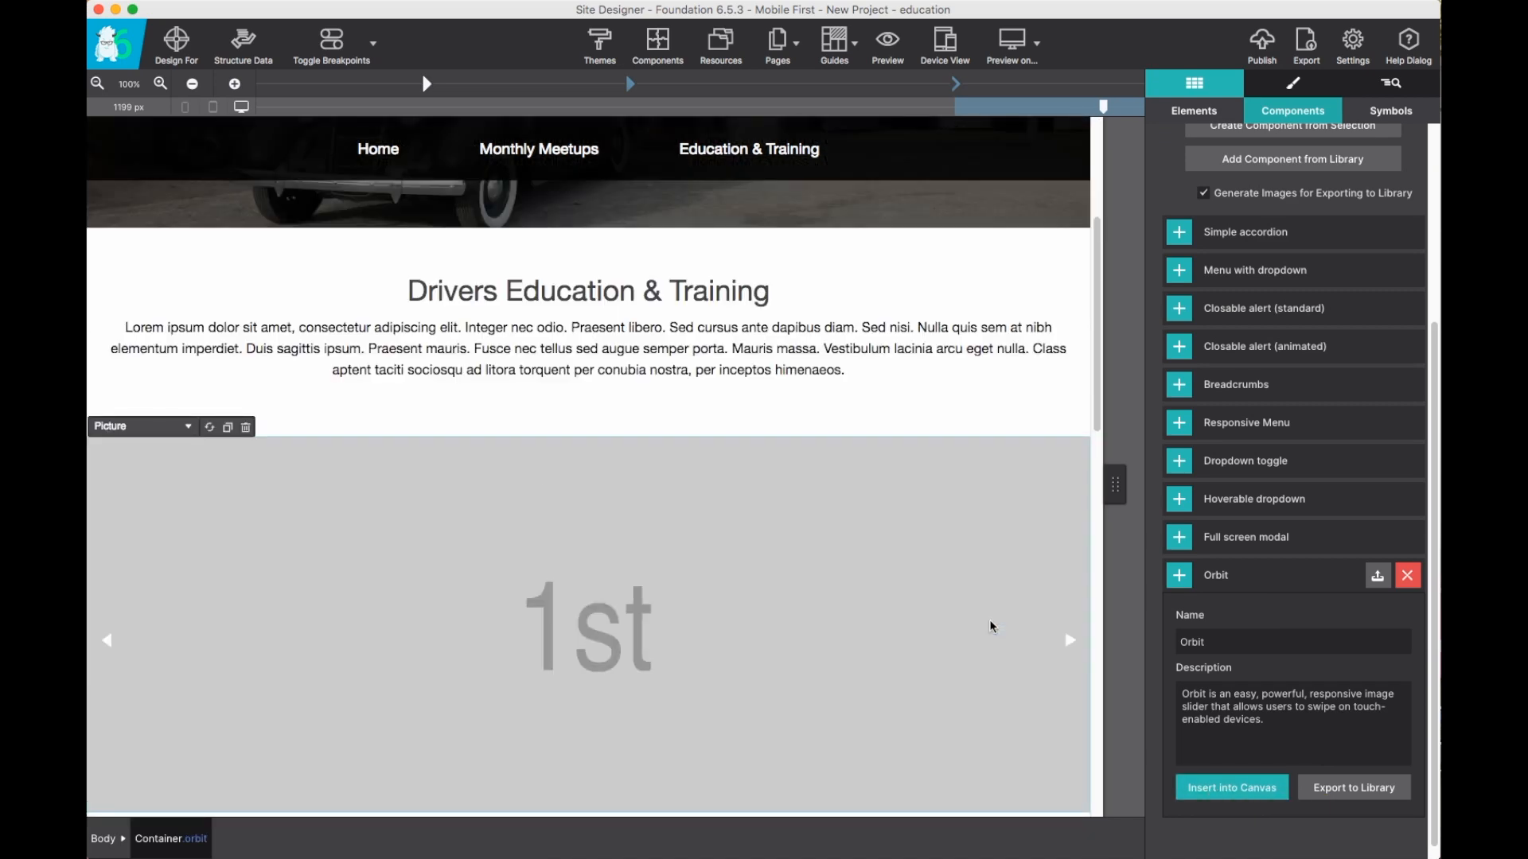
# Narrow the canvas width to about 1051 px to preview the slider at a smaller breakpoint.
pyautogui.scroll(-4, 990, 627)
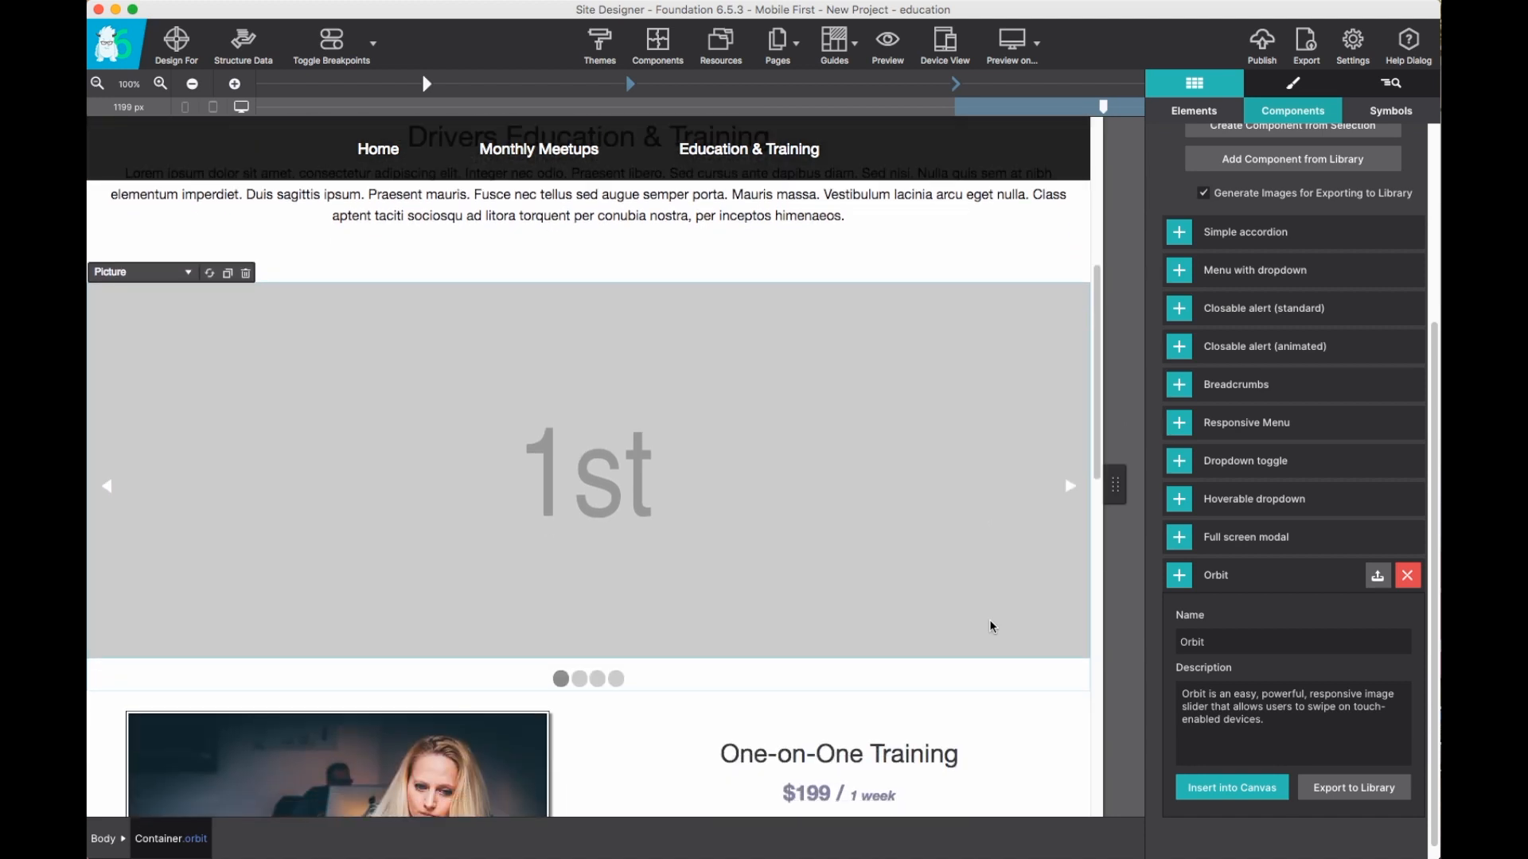
pyautogui.moveTo(1101, 105); pyautogui.dragTo(946, 106)
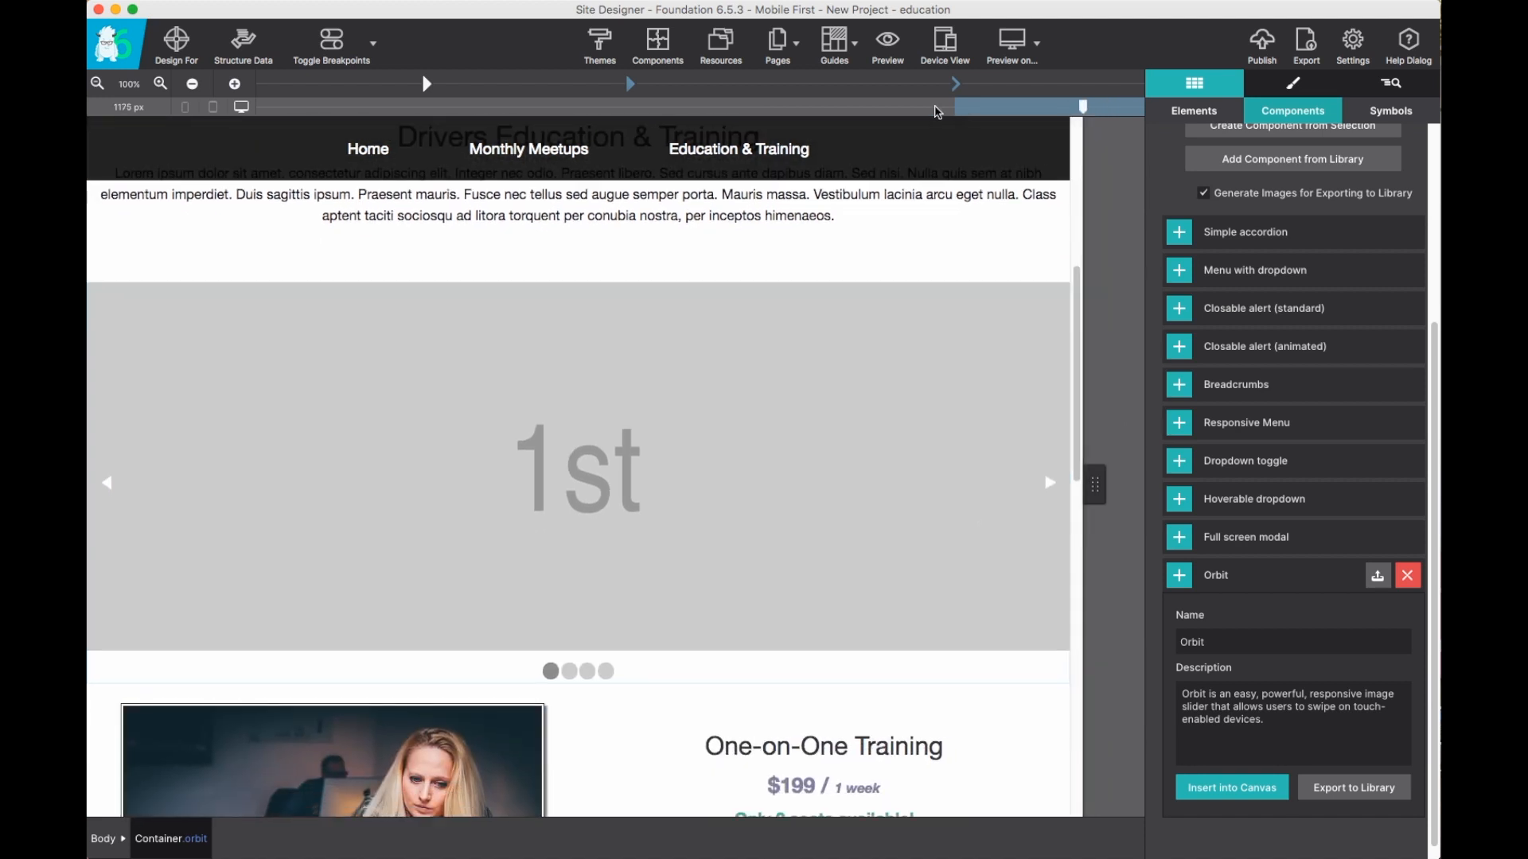
pyautogui.moveTo(759, 113); pyautogui.dragTo(991, 118)
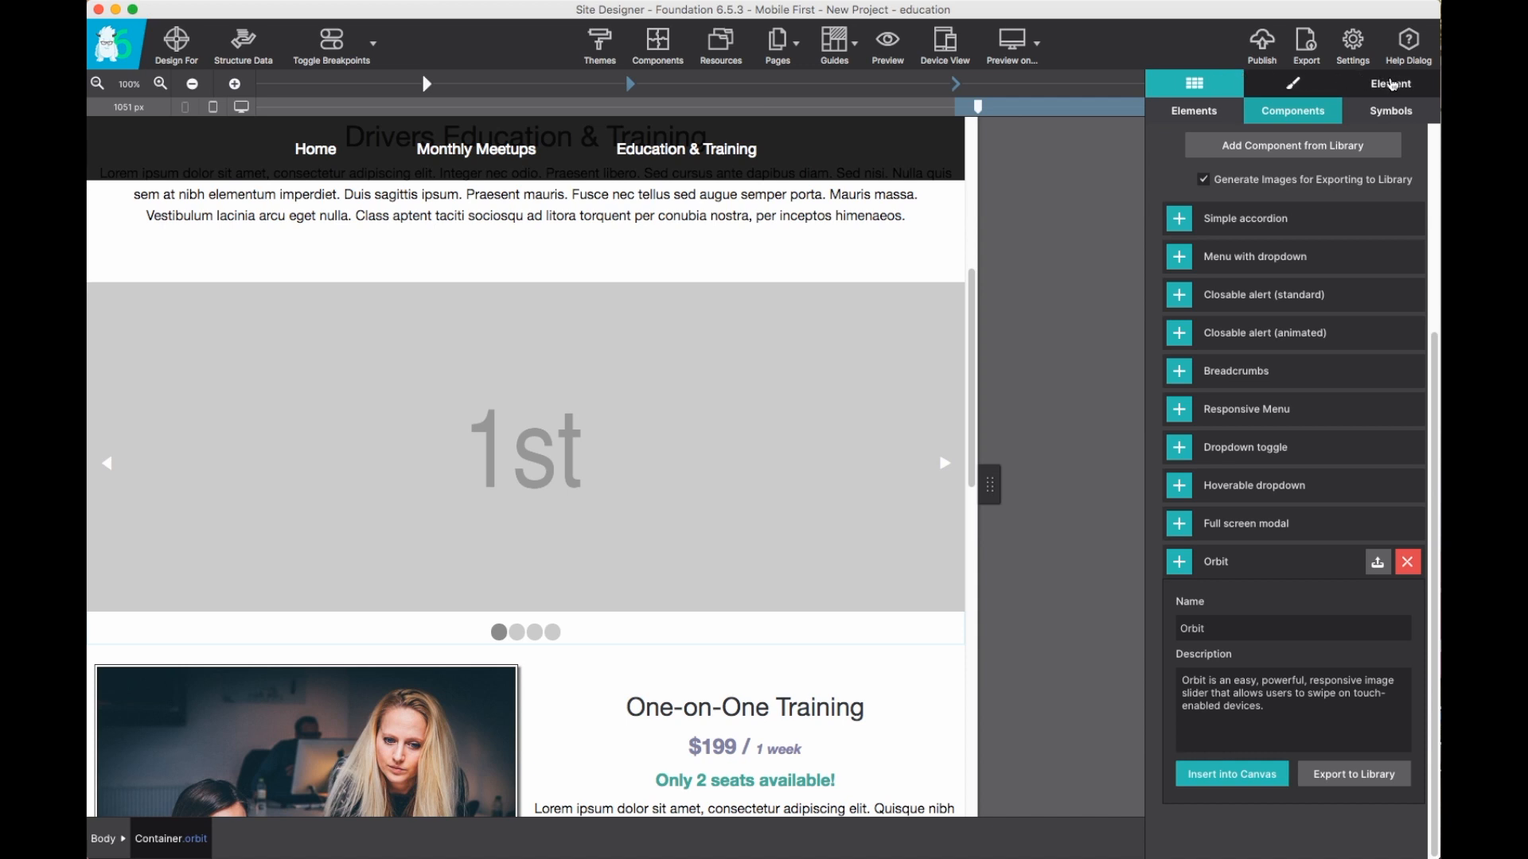
# Examine the orbit container in the elements tree and scroll through the page around the slider.
pyautogui.click(1392, 85)
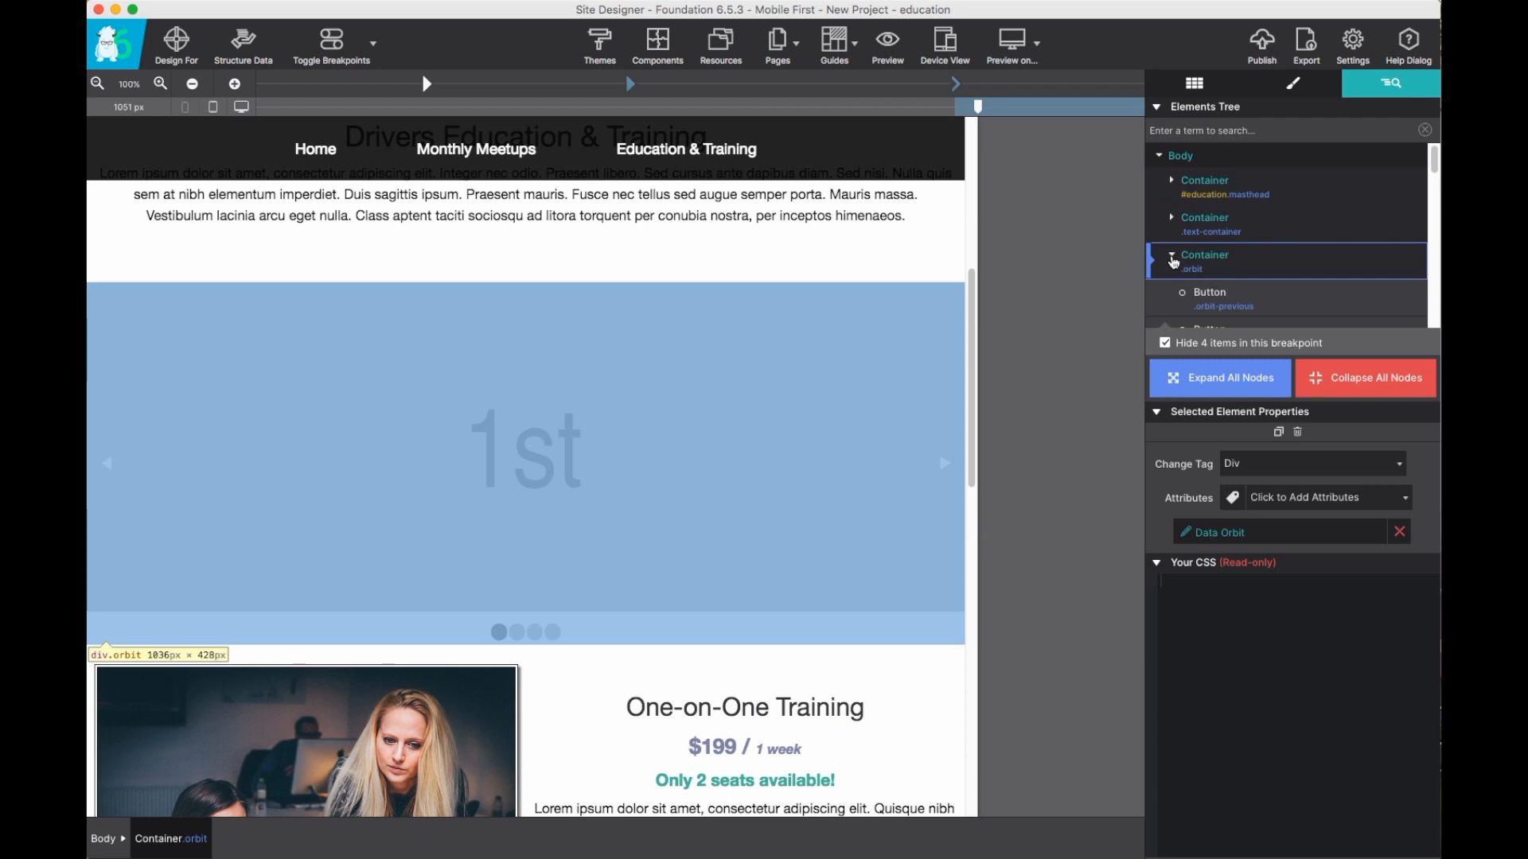
pyautogui.click(1173, 258)
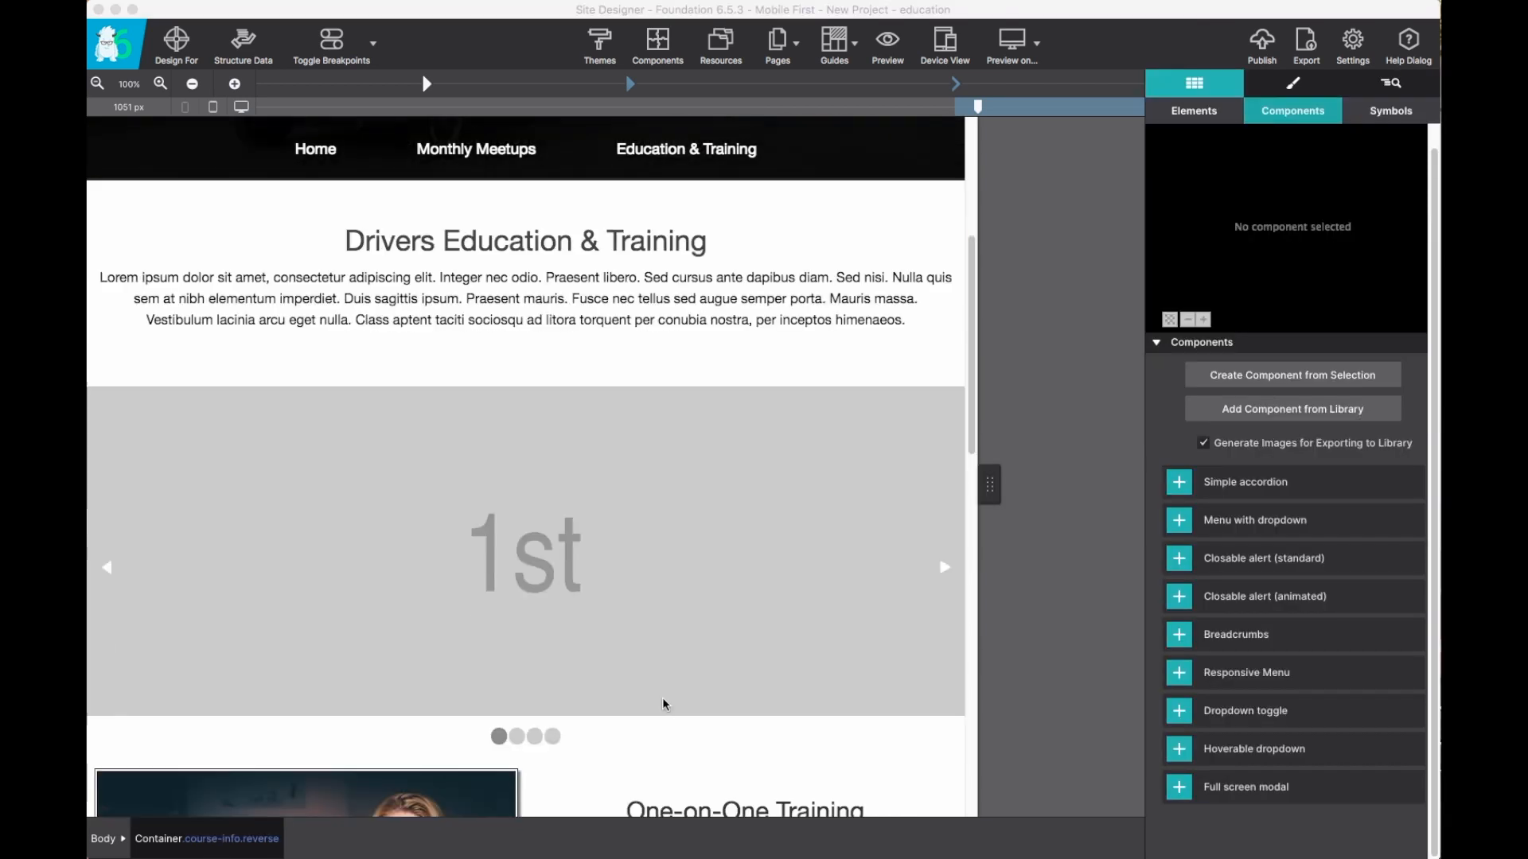
pyautogui.scroll(-3, 661, 706)
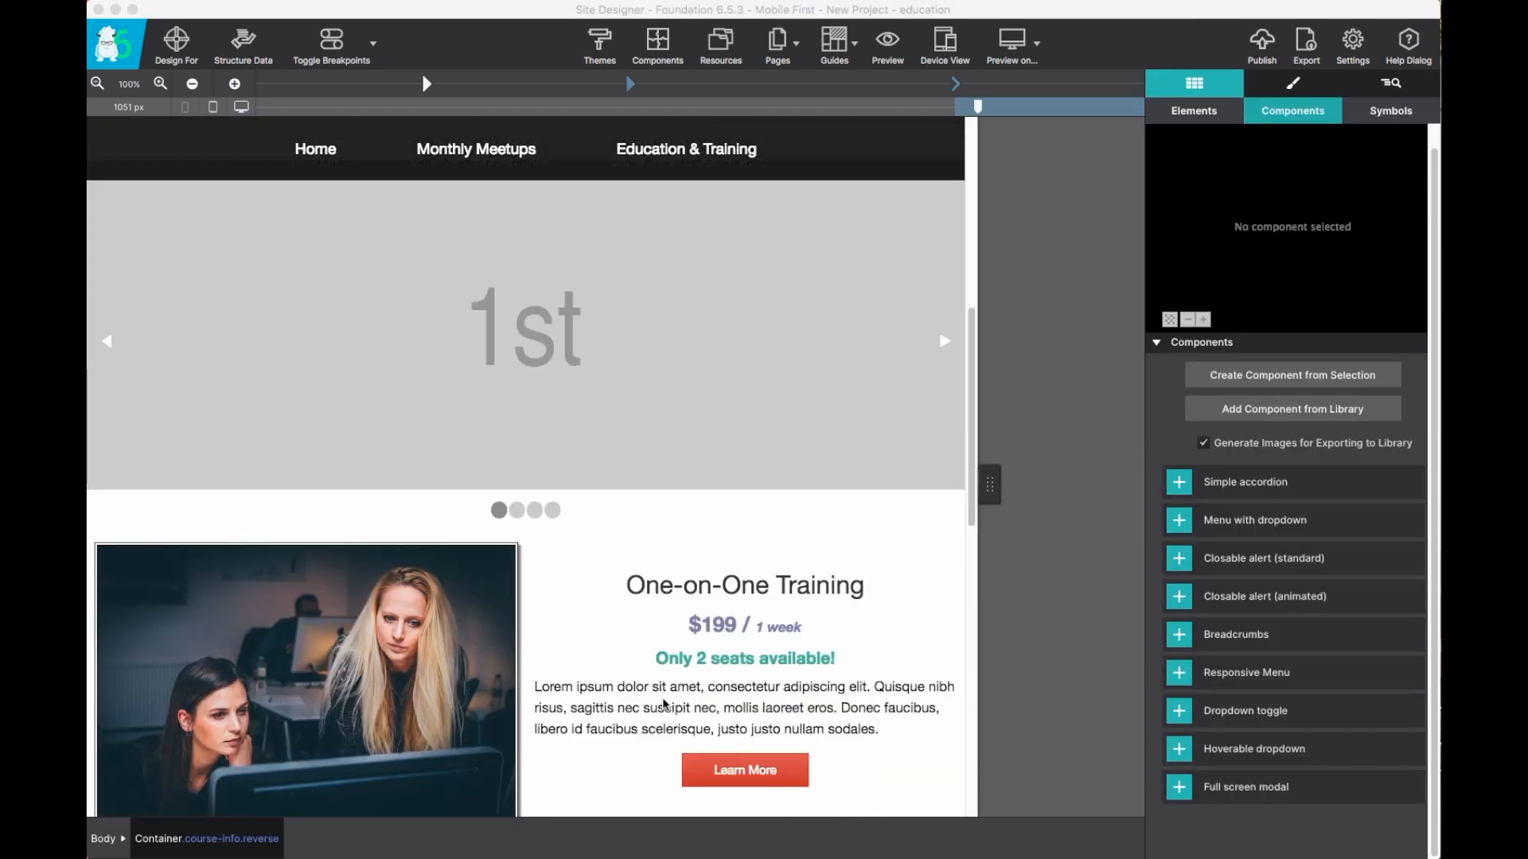
pyautogui.scroll(-1, 663, 704)
pyautogui.scroll(2, 661, 705)
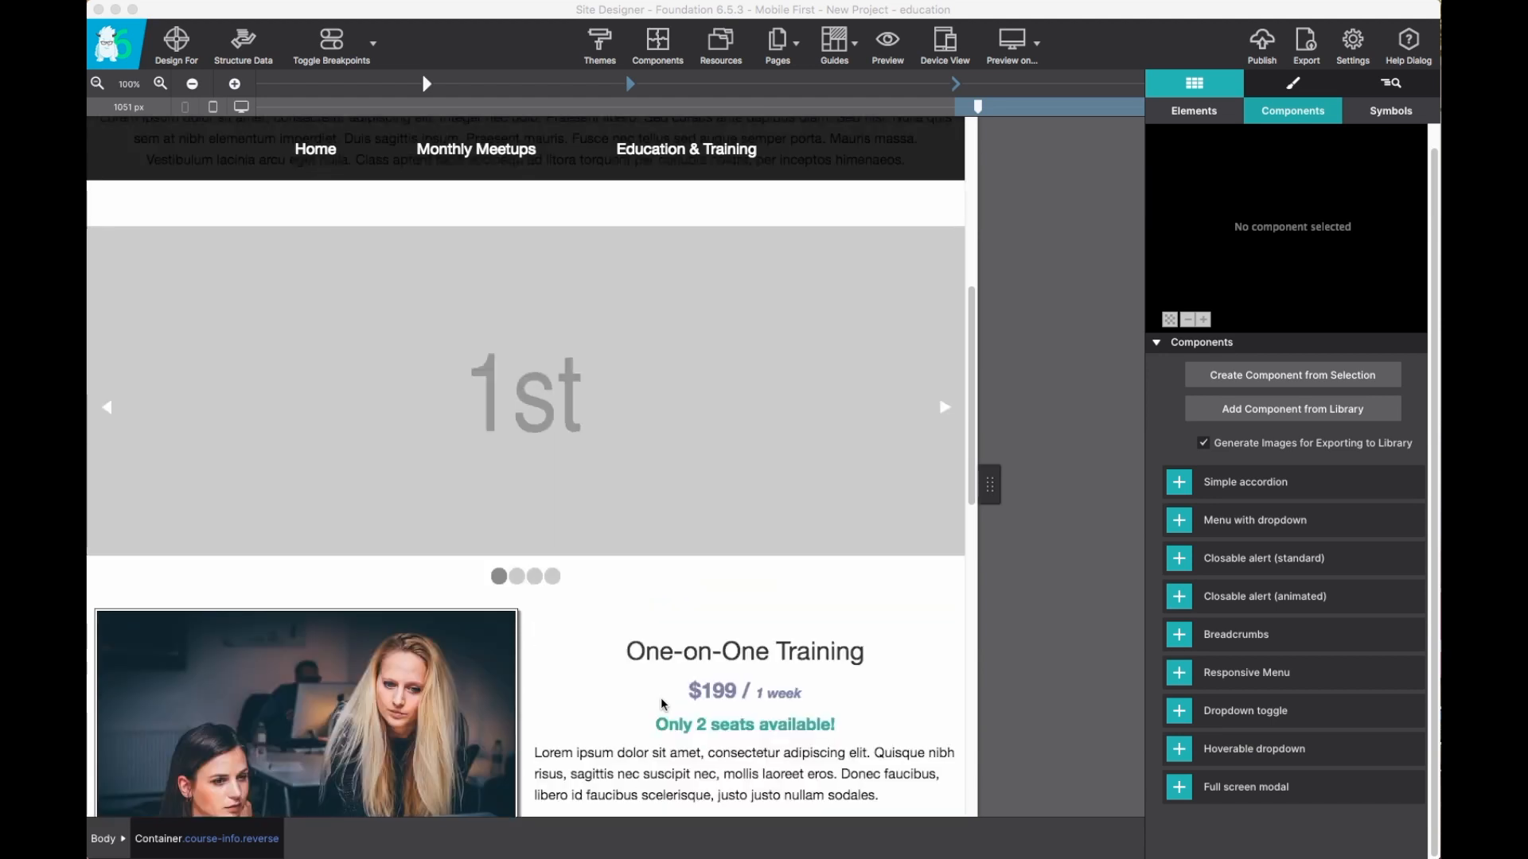
pyautogui.scroll(2, 662, 705)
# Select the first slide's picture and unhide the second and third slides in the elements tree.
pyautogui.click(692, 498)
pyautogui.click(935, 359)
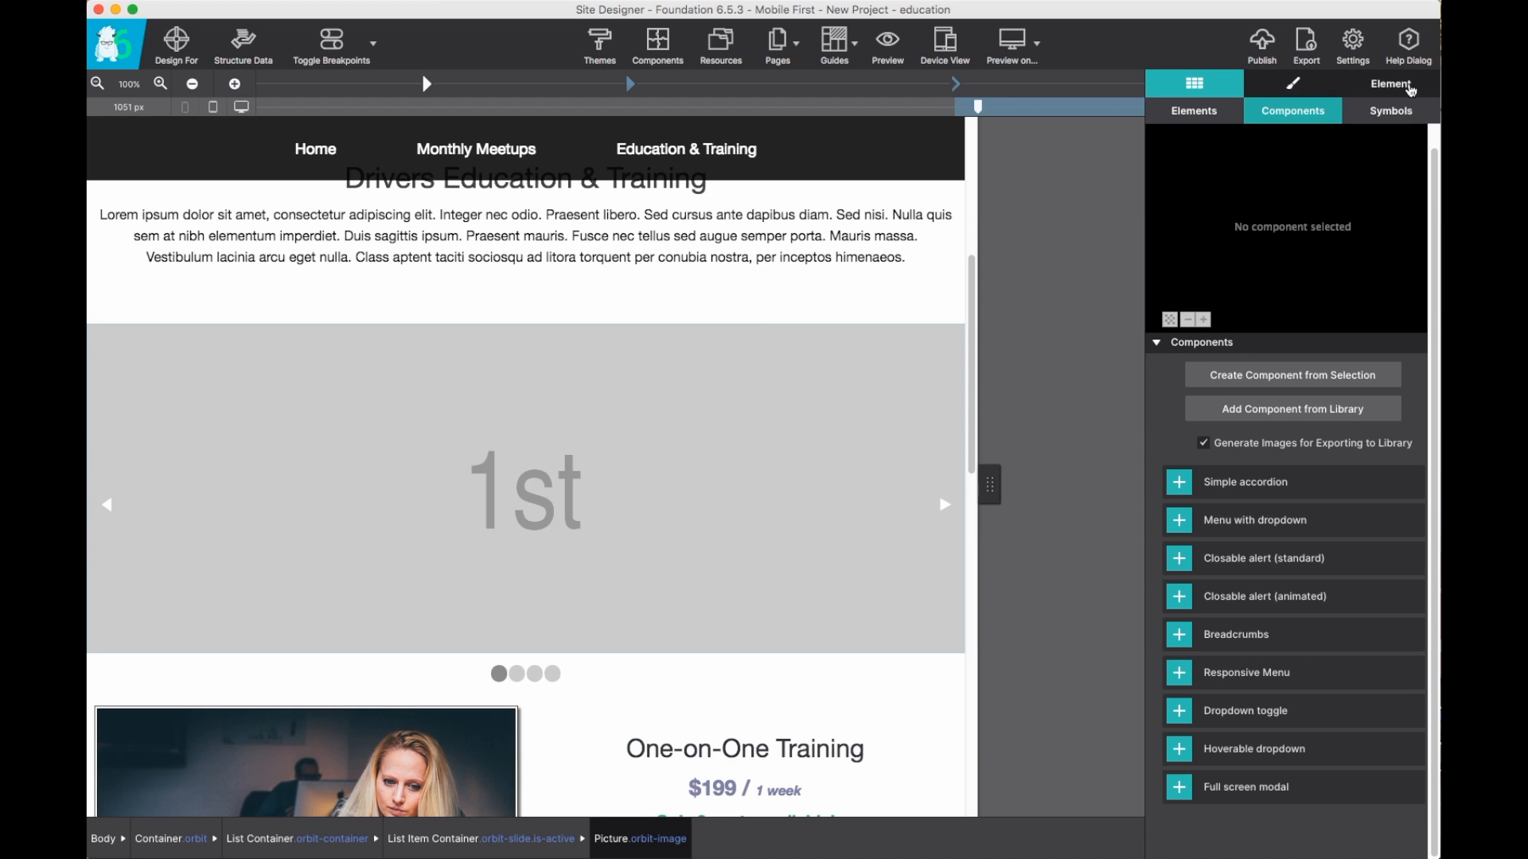
pyautogui.click(1383, 87)
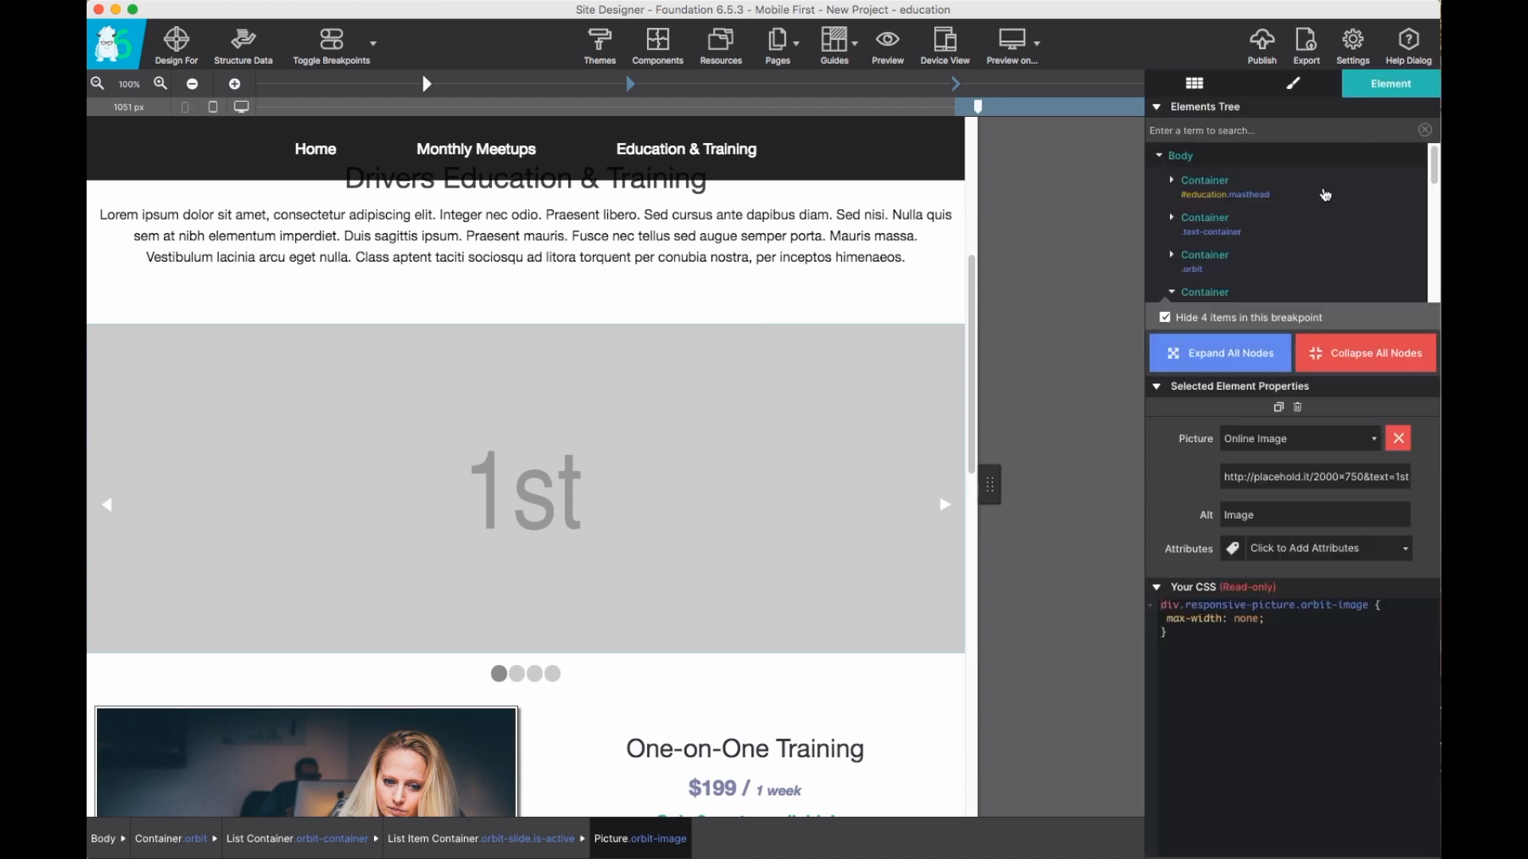
pyautogui.click(1172, 255)
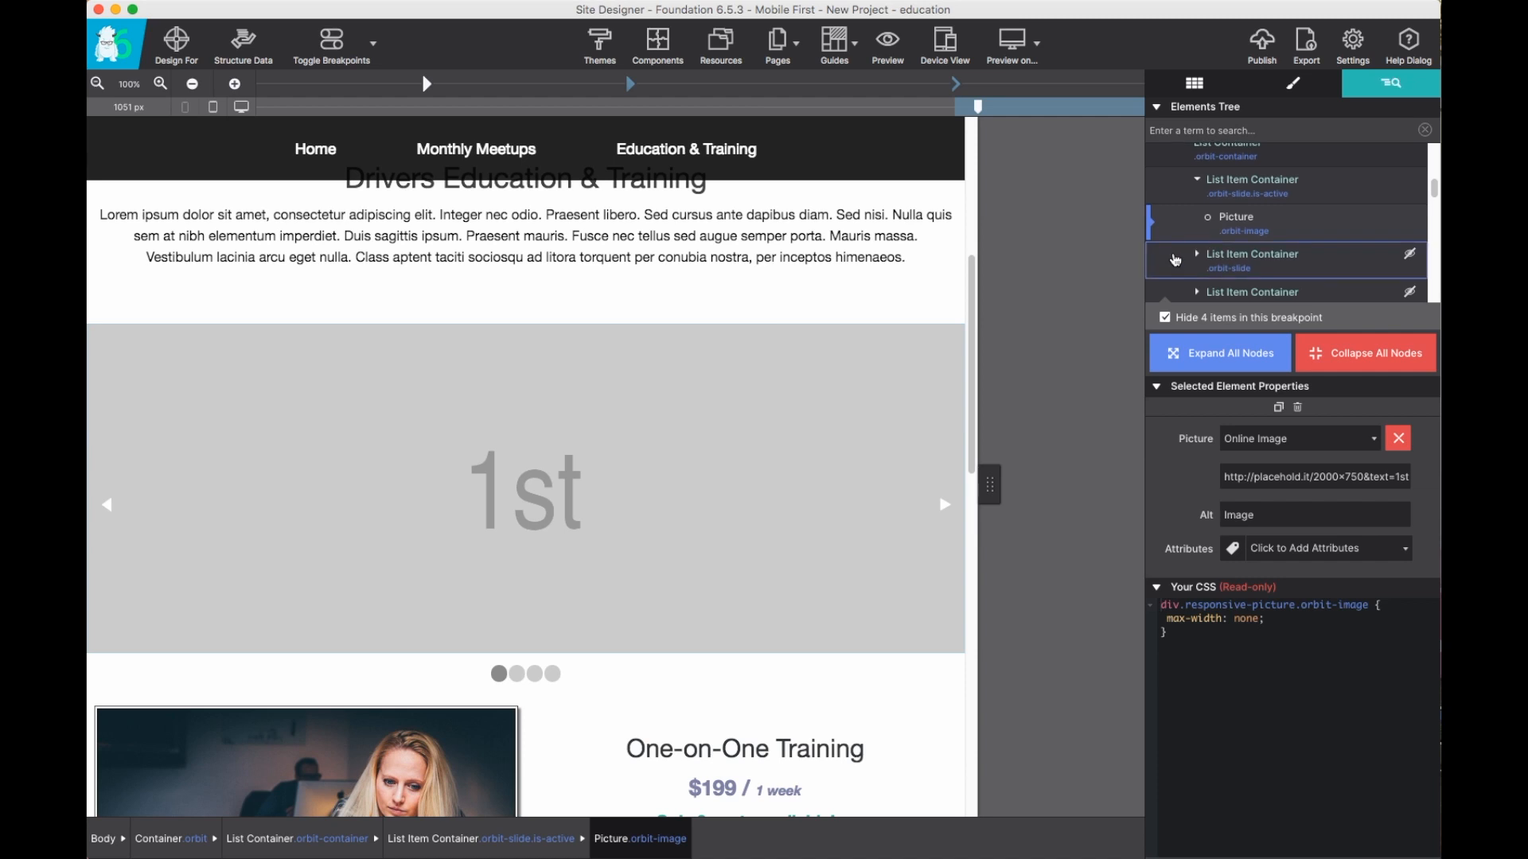
pyautogui.click(1195, 256)
pyautogui.click(1410, 208)
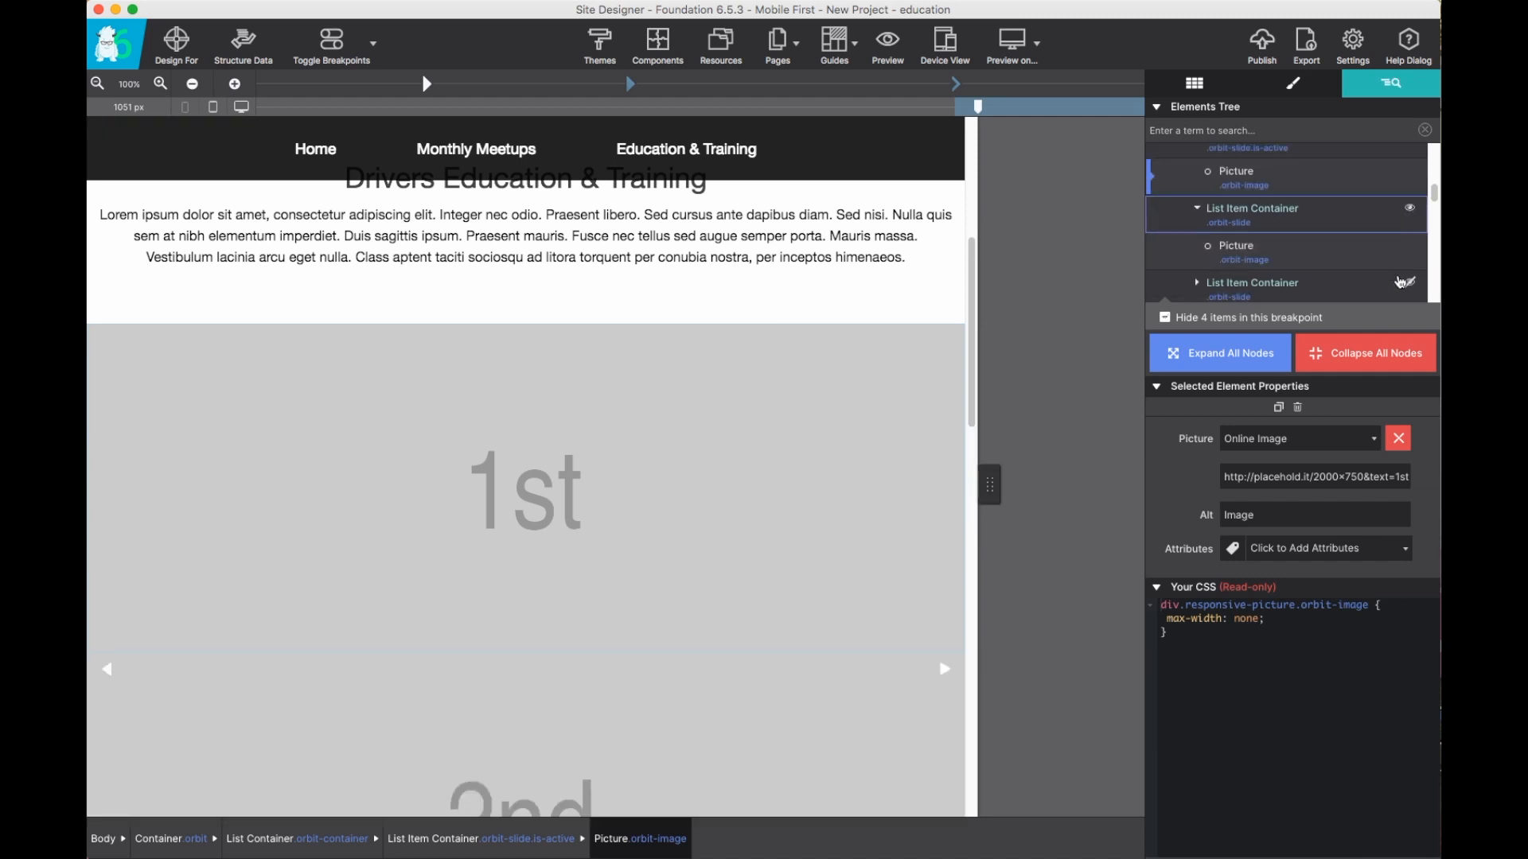
pyautogui.click(1410, 284)
# Review the revealed slides on the canvas and collapse the list container in the elements tree.
pyautogui.scroll(-7, 802, 371)
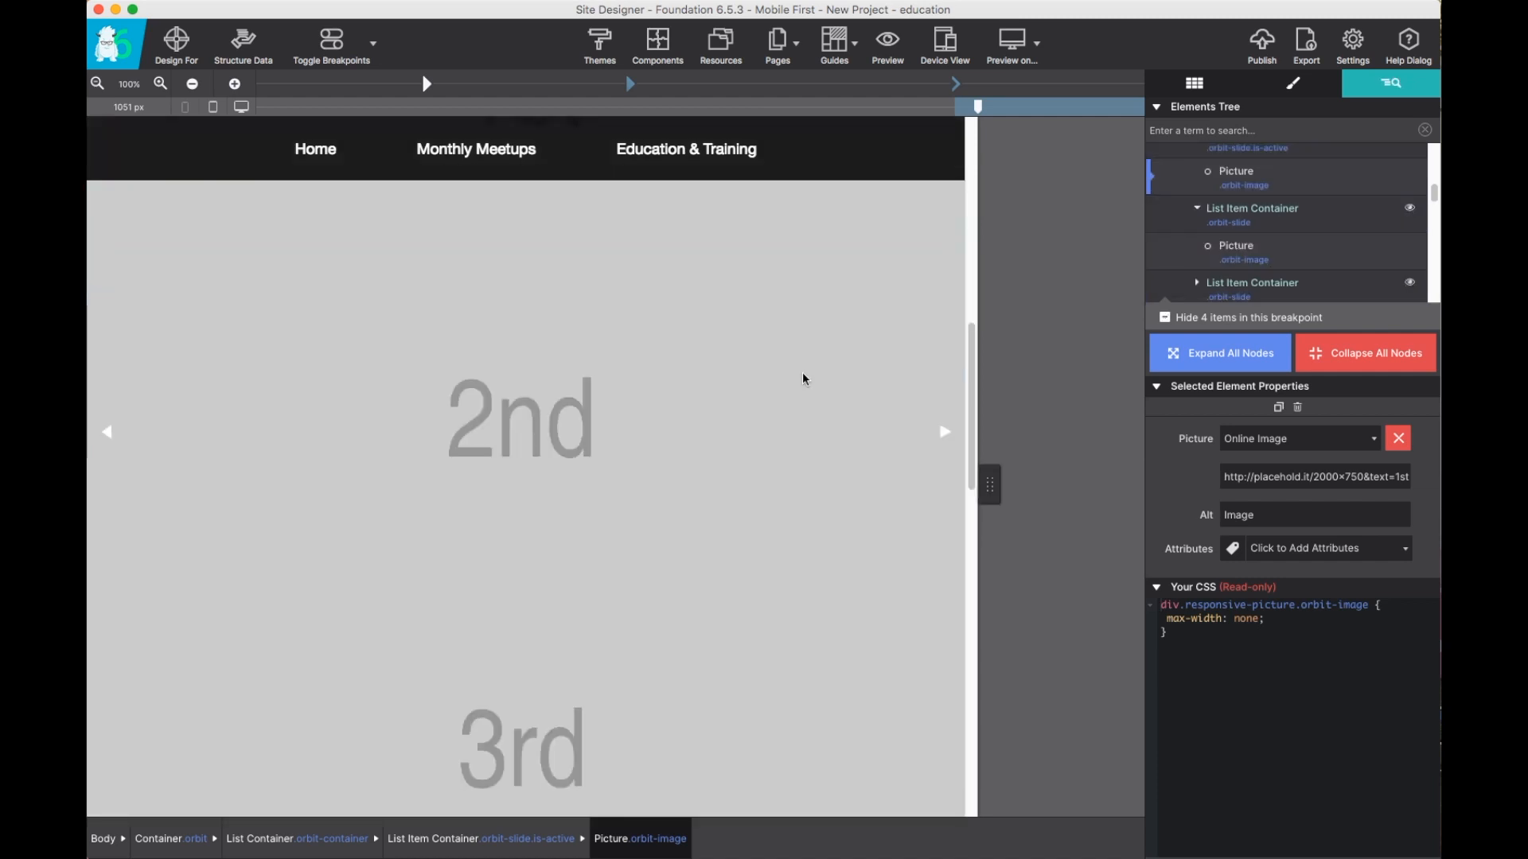
pyautogui.scroll(6, 802, 371)
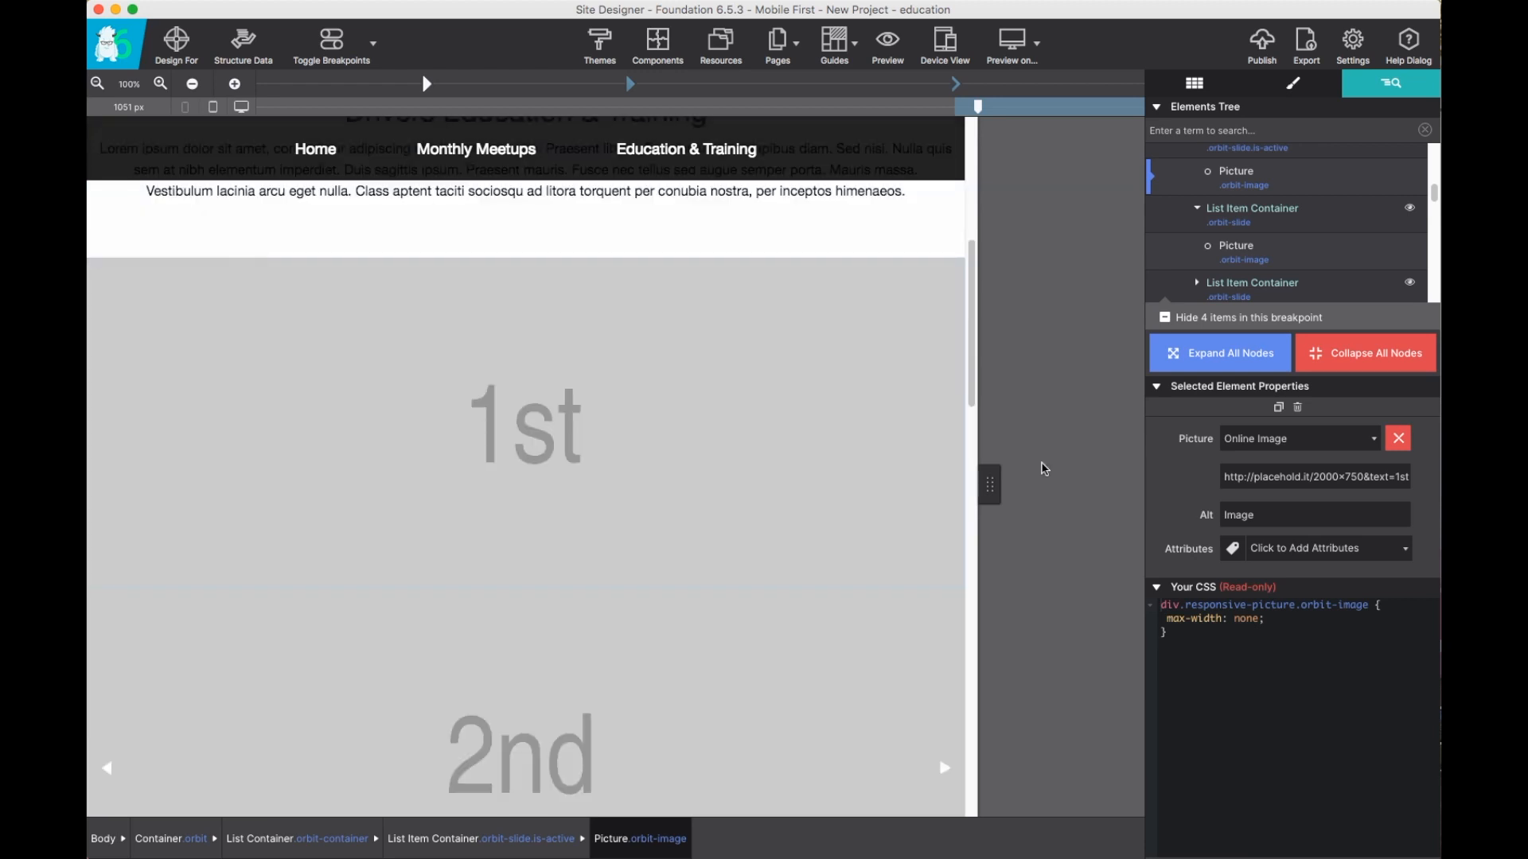
pyautogui.scroll(1, 1196, 217)
pyautogui.scroll(1, 1196, 216)
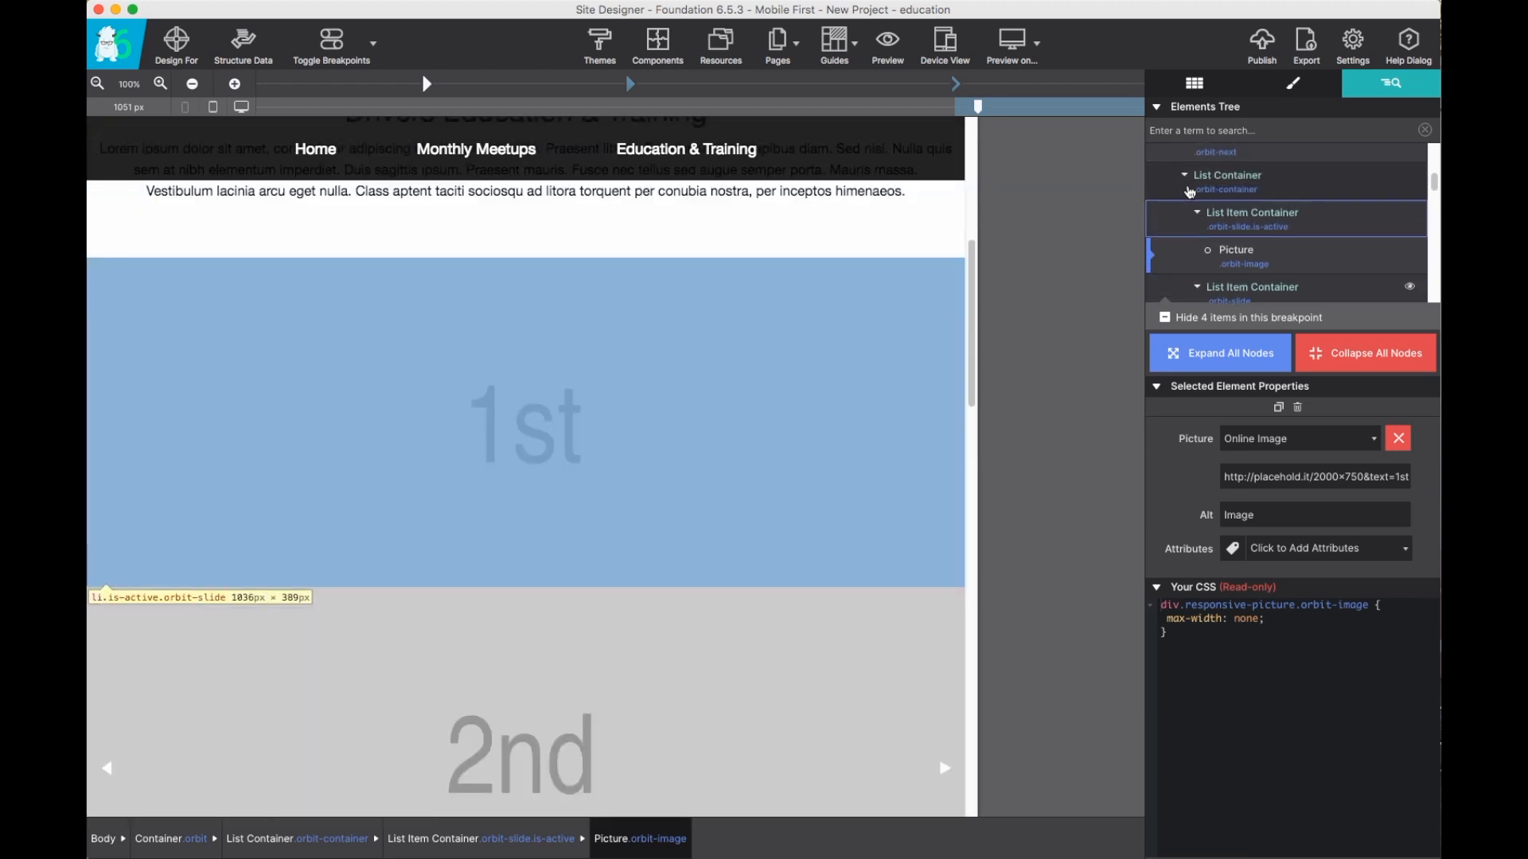
pyautogui.click(1185, 177)
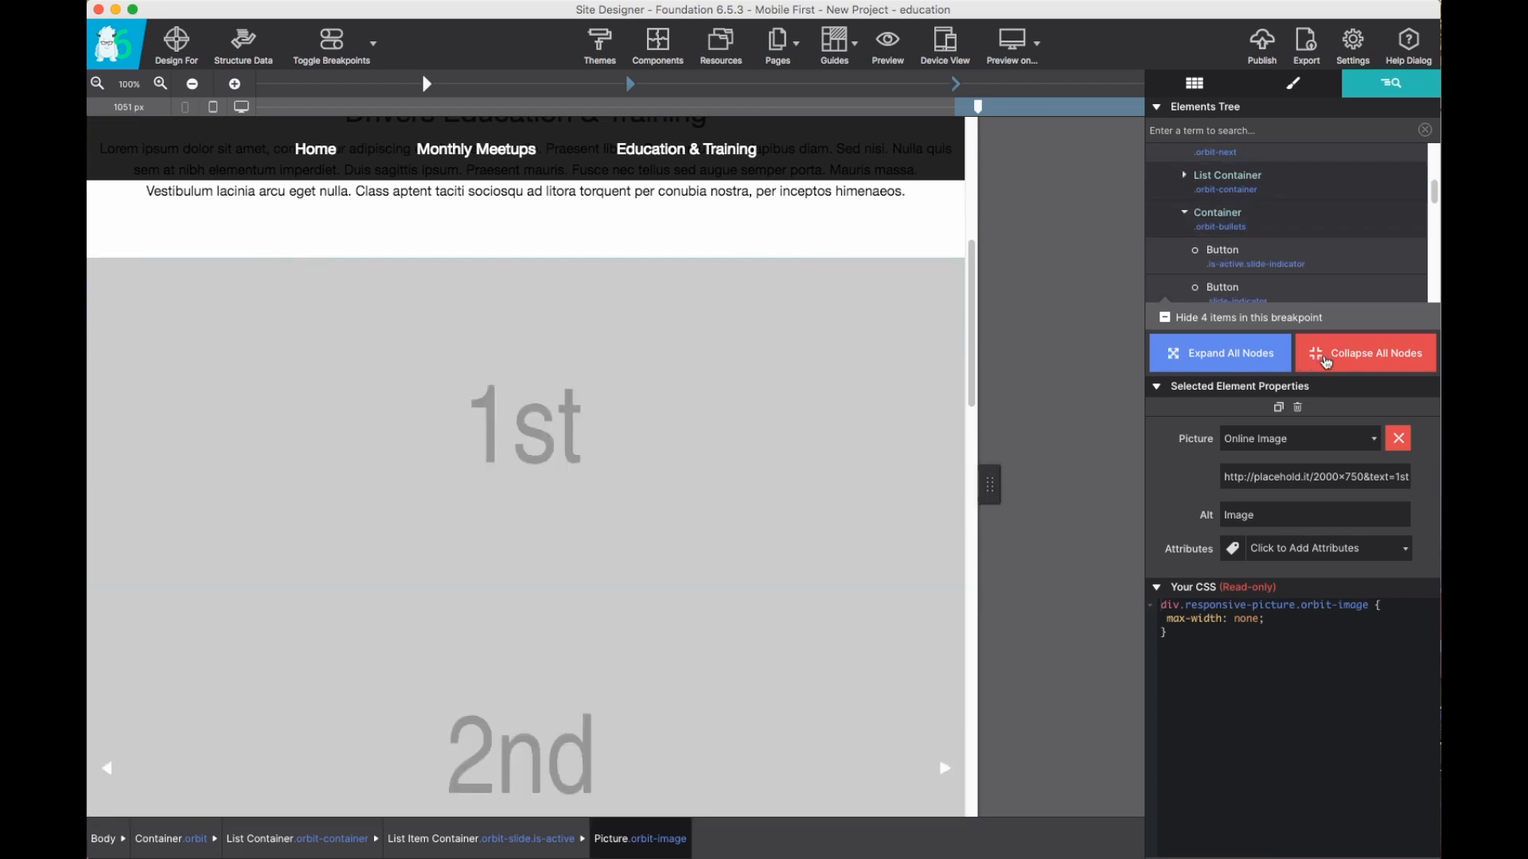
# Hide all four items in this breakpoint again and scroll the page to review the slider.
pyautogui.click(1165, 318)
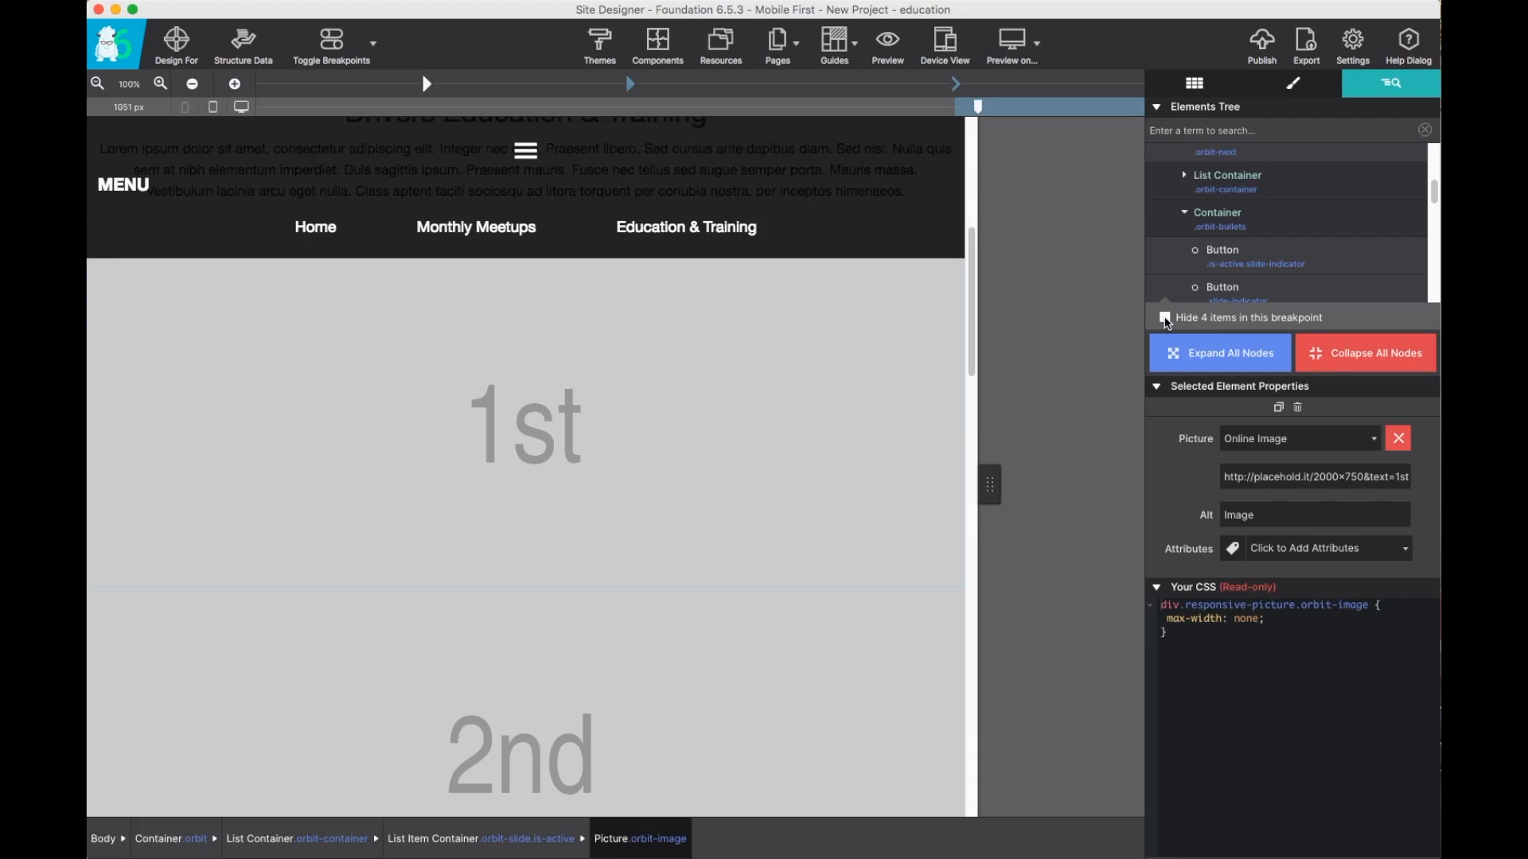
pyautogui.click(1165, 318)
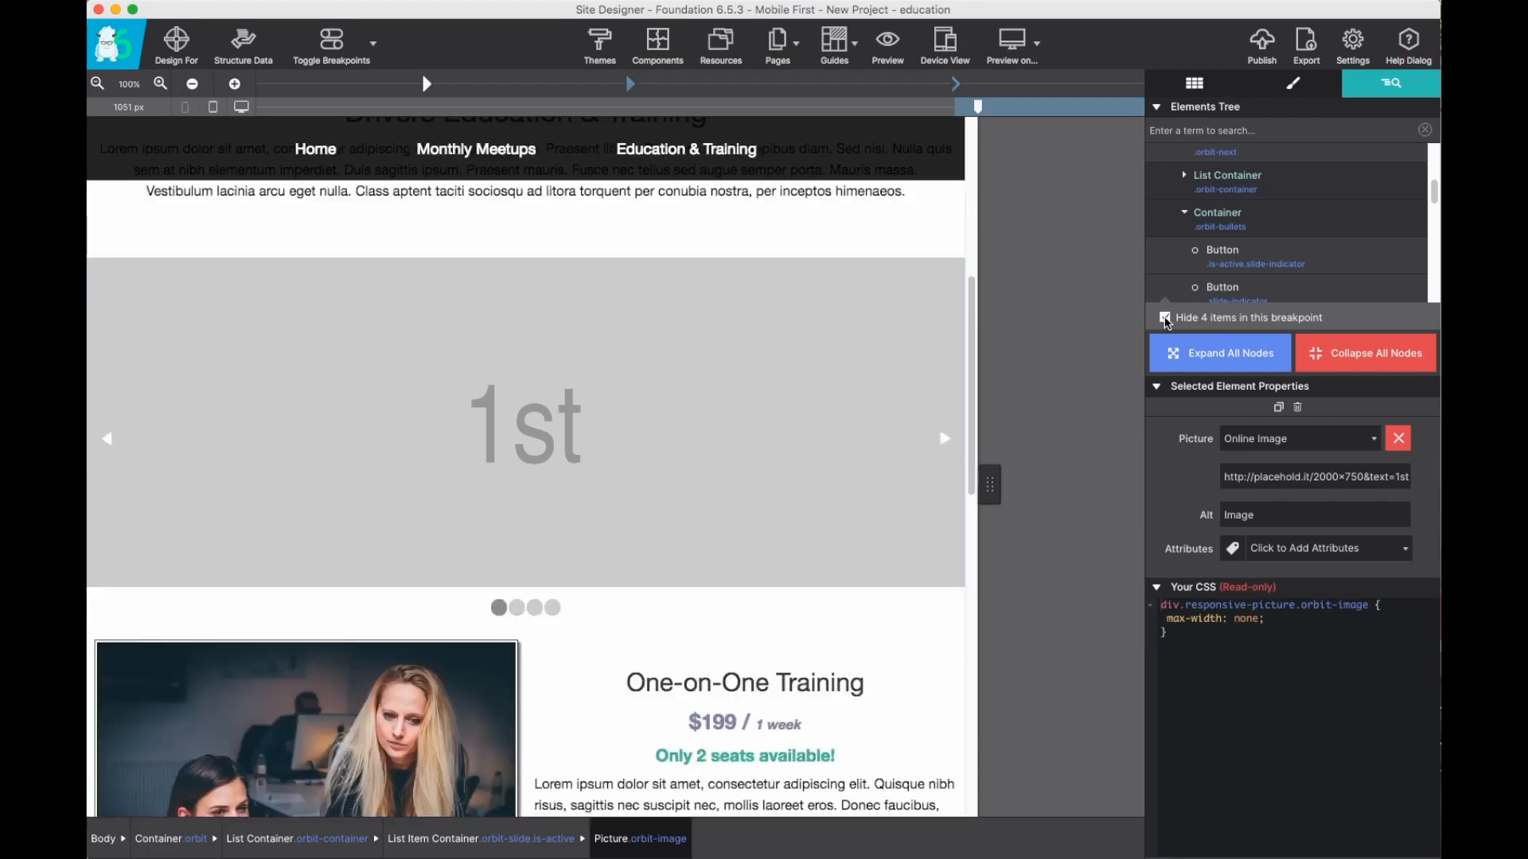
pyautogui.scroll(-3, 822, 355)
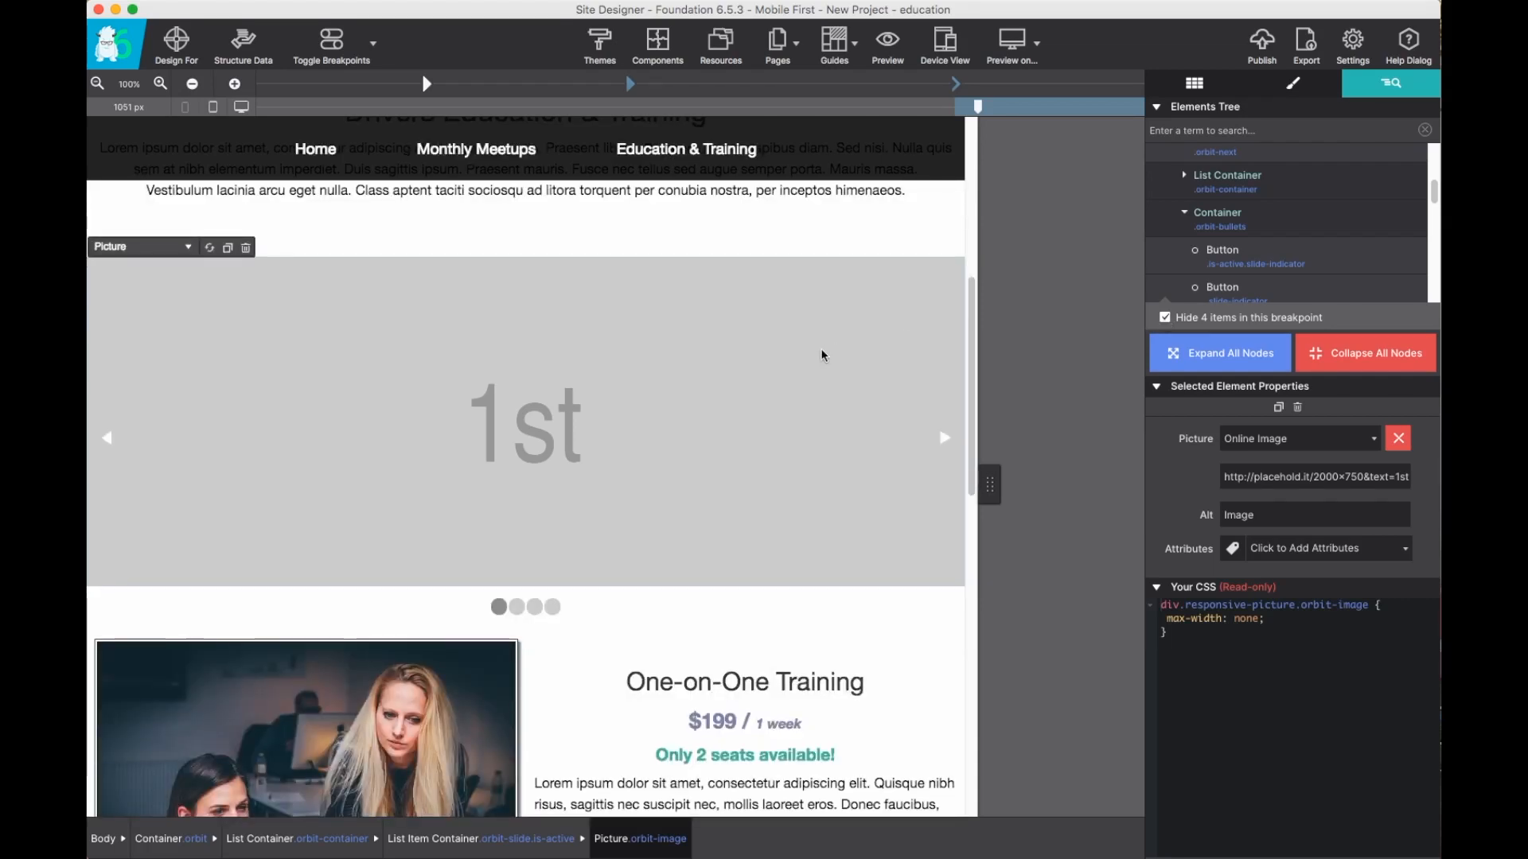
pyautogui.scroll(-10, 819, 355)
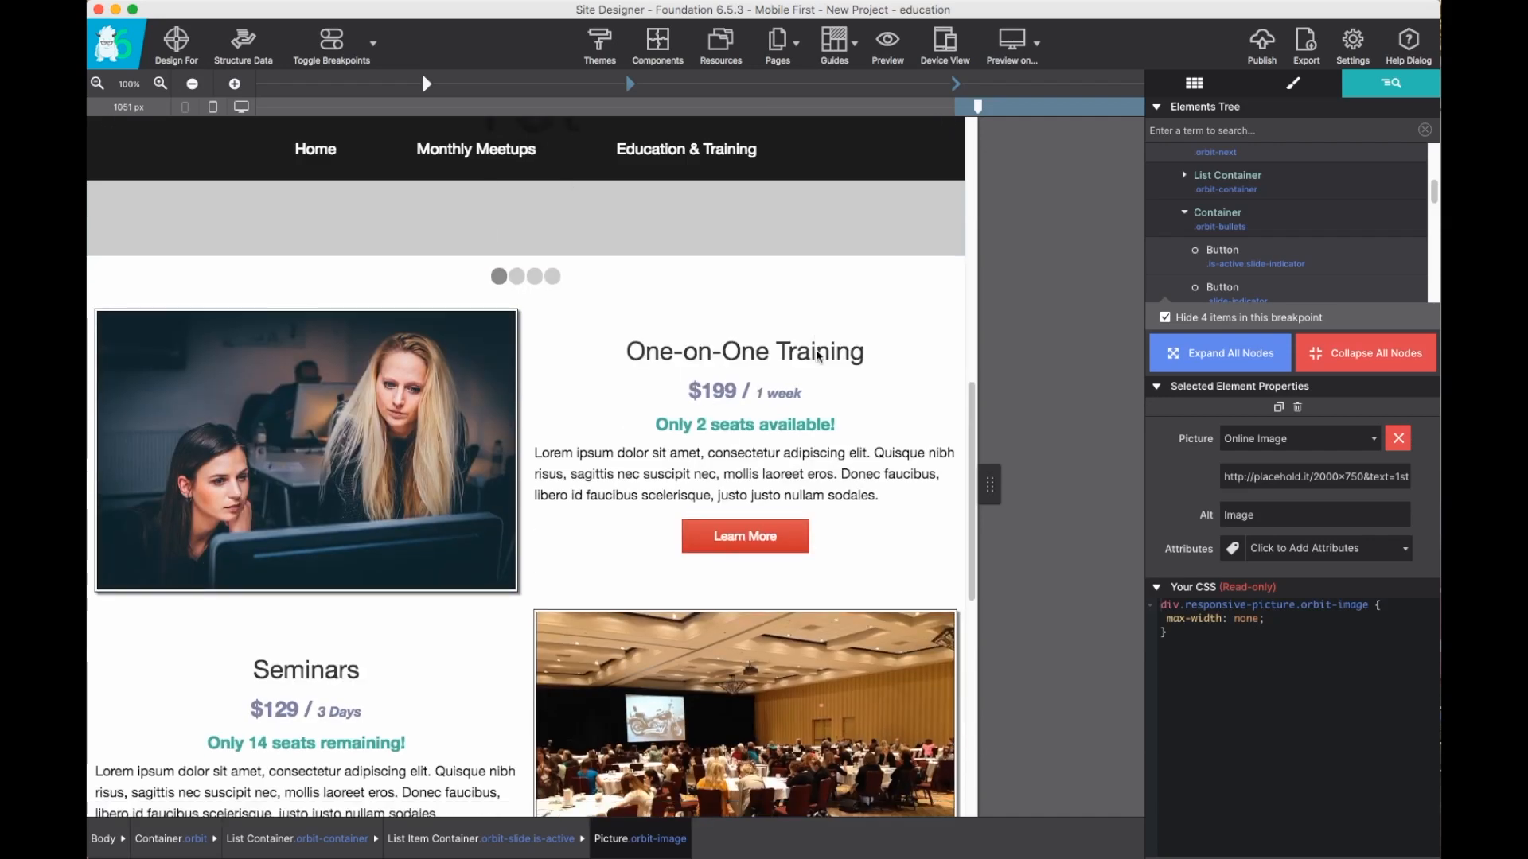
pyautogui.scroll(-2, 816, 350)
pyautogui.scroll(13, 816, 350)
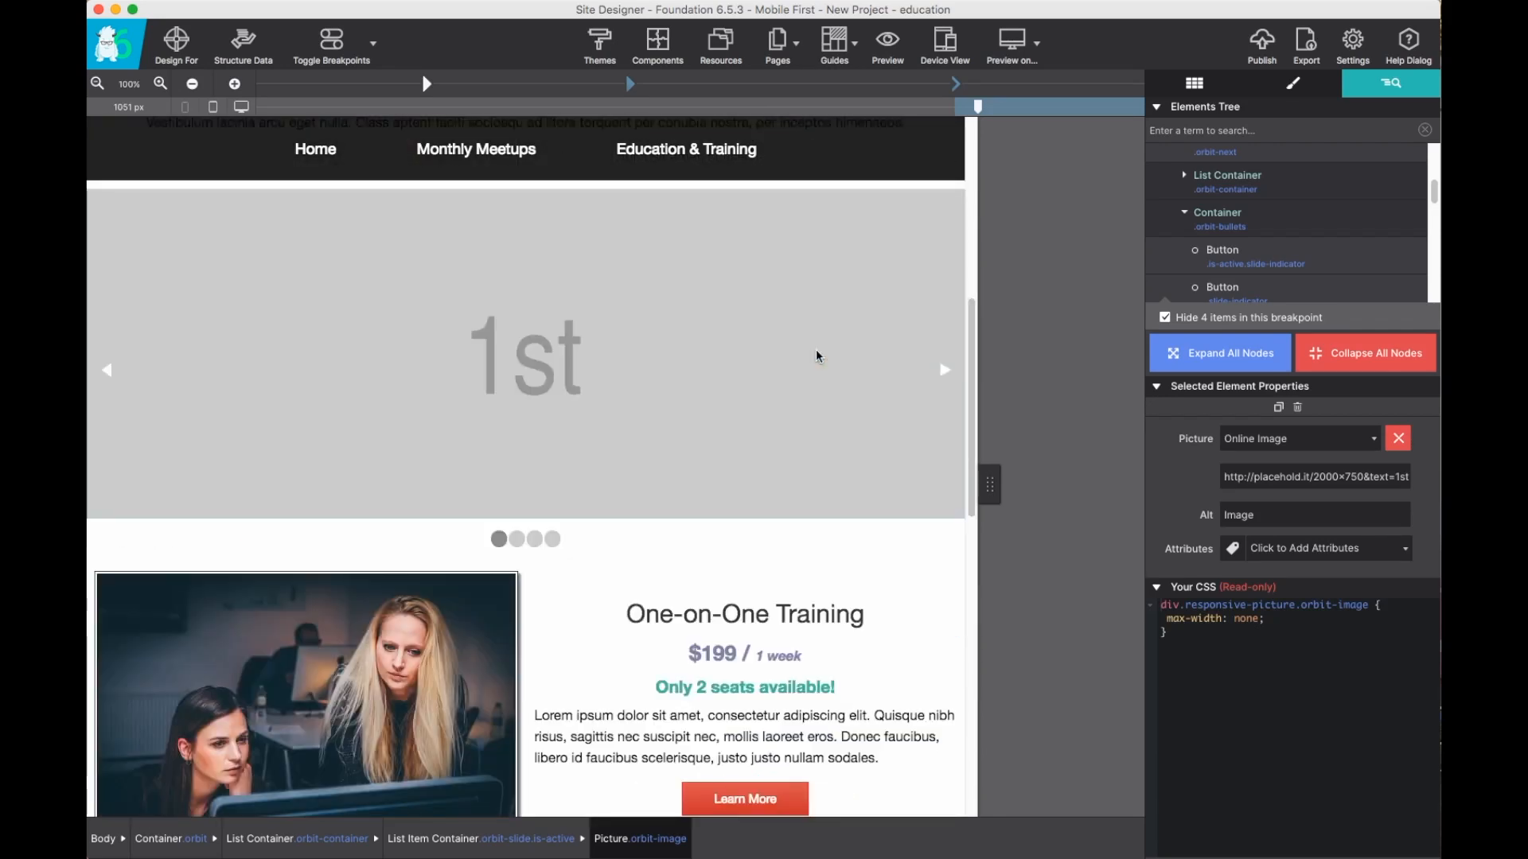
pyautogui.scroll(12, 816, 351)
pyautogui.scroll(2, 817, 355)
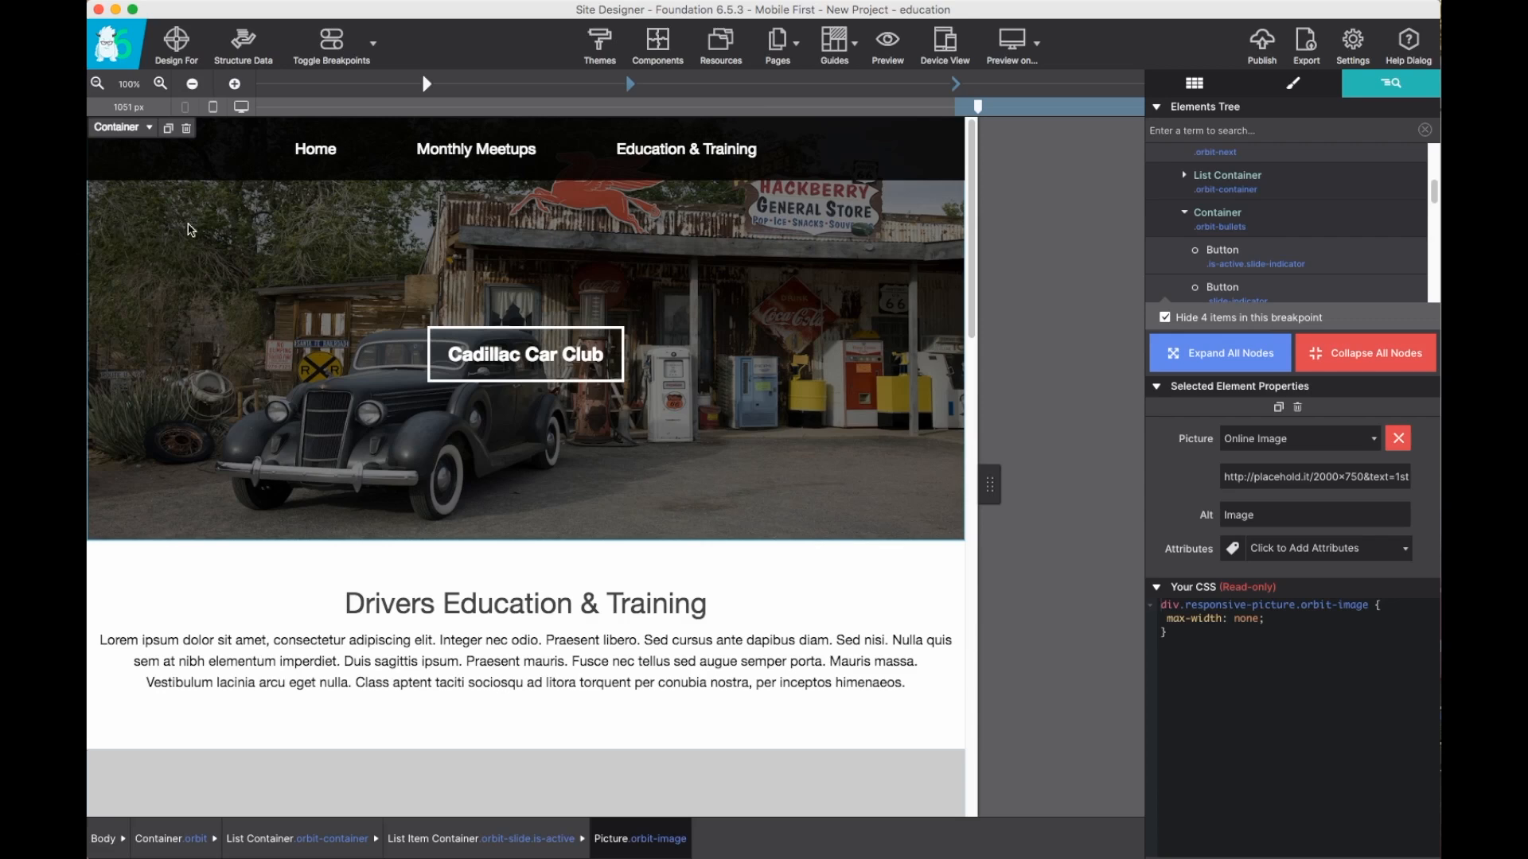
# Select the header's inner mast-col container on the page and create a new component from that selection.
pyautogui.click(510, 469)
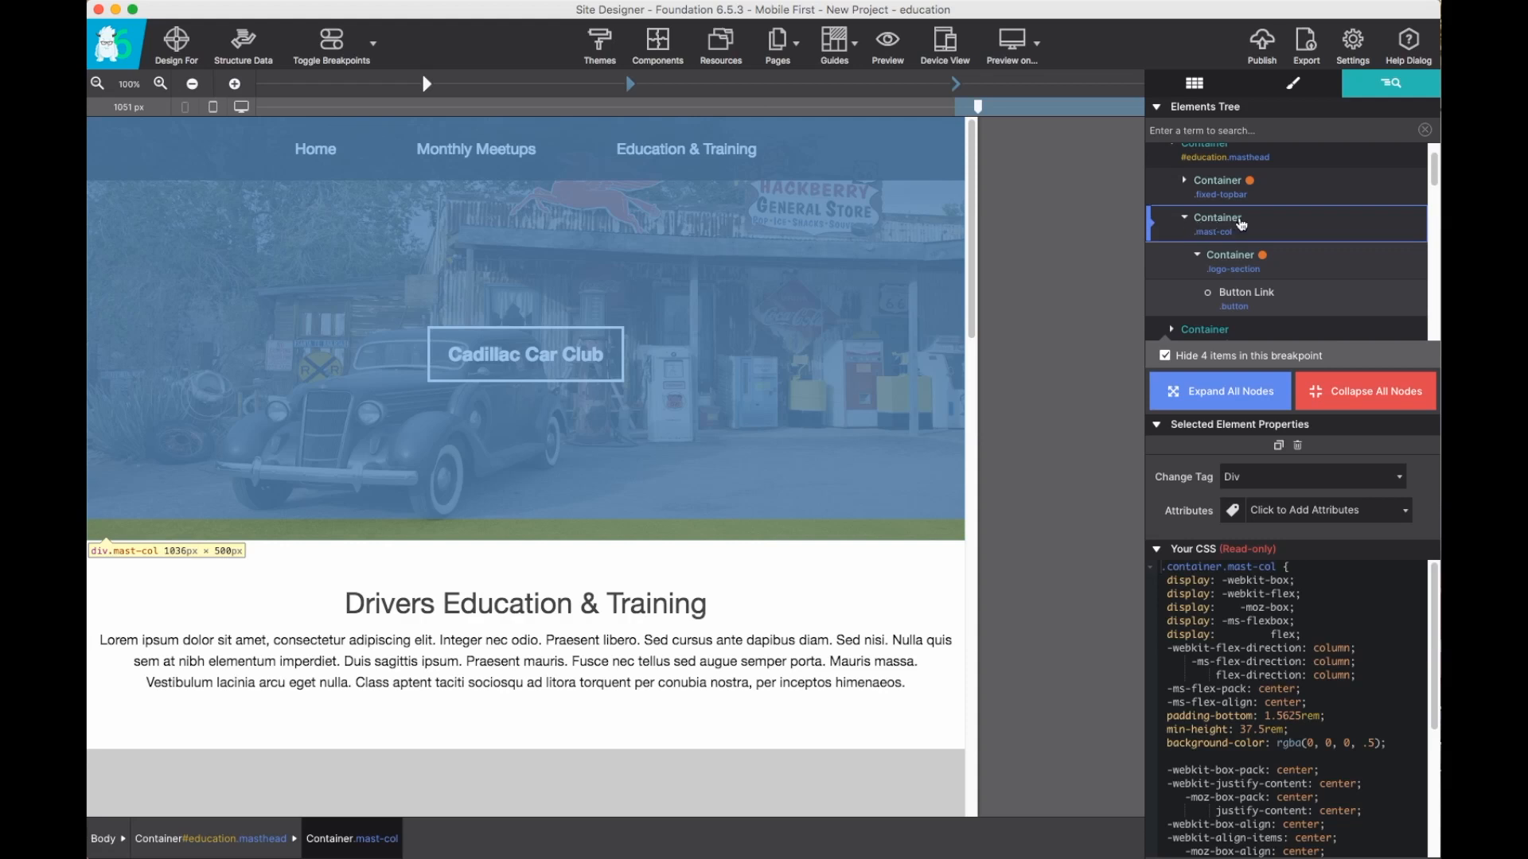
pyautogui.click(1185, 219)
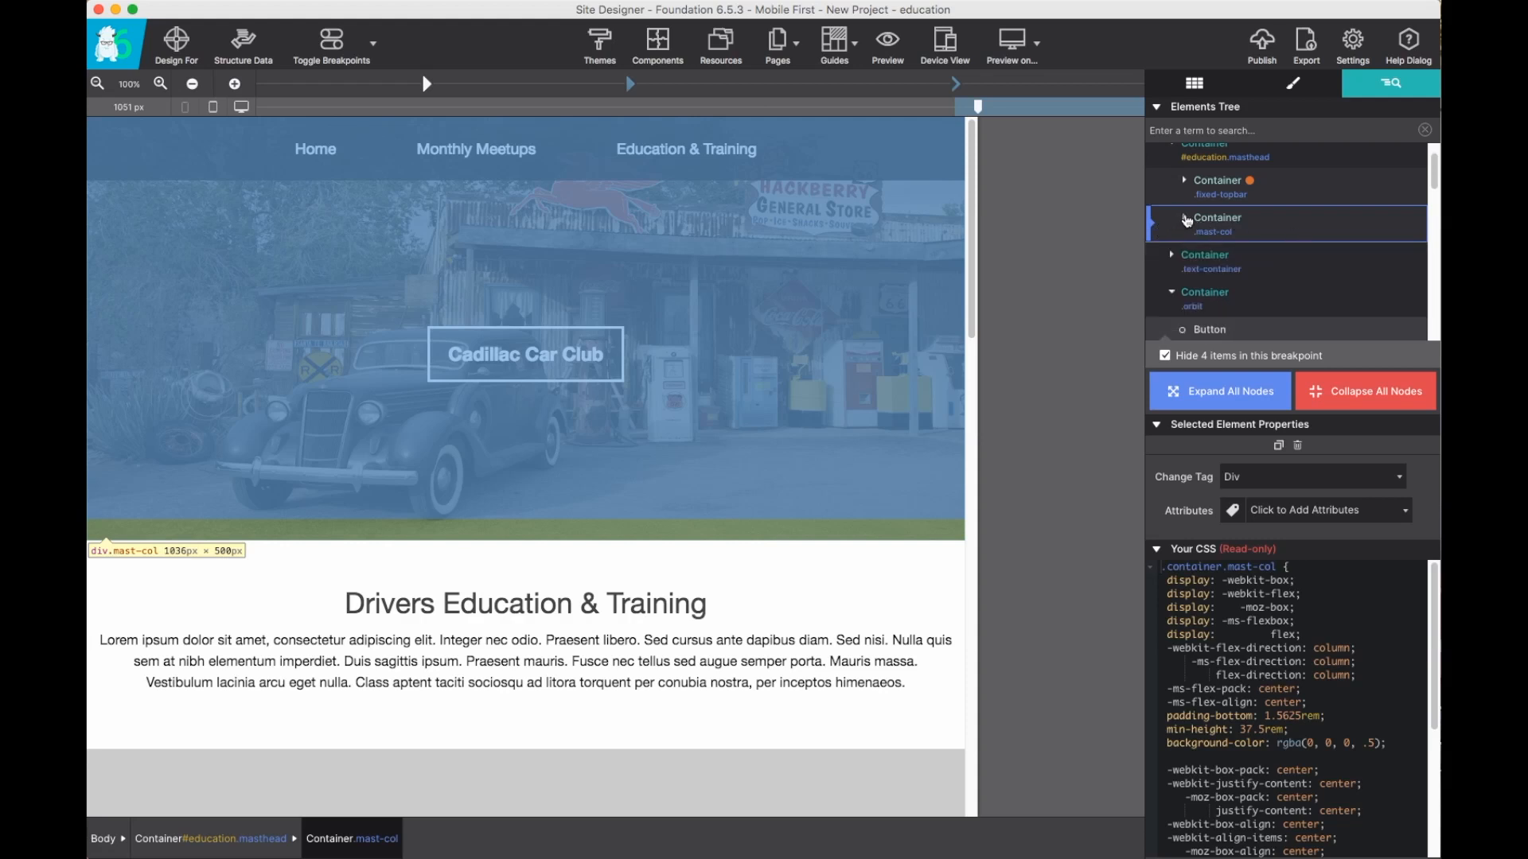
pyautogui.click(1185, 219)
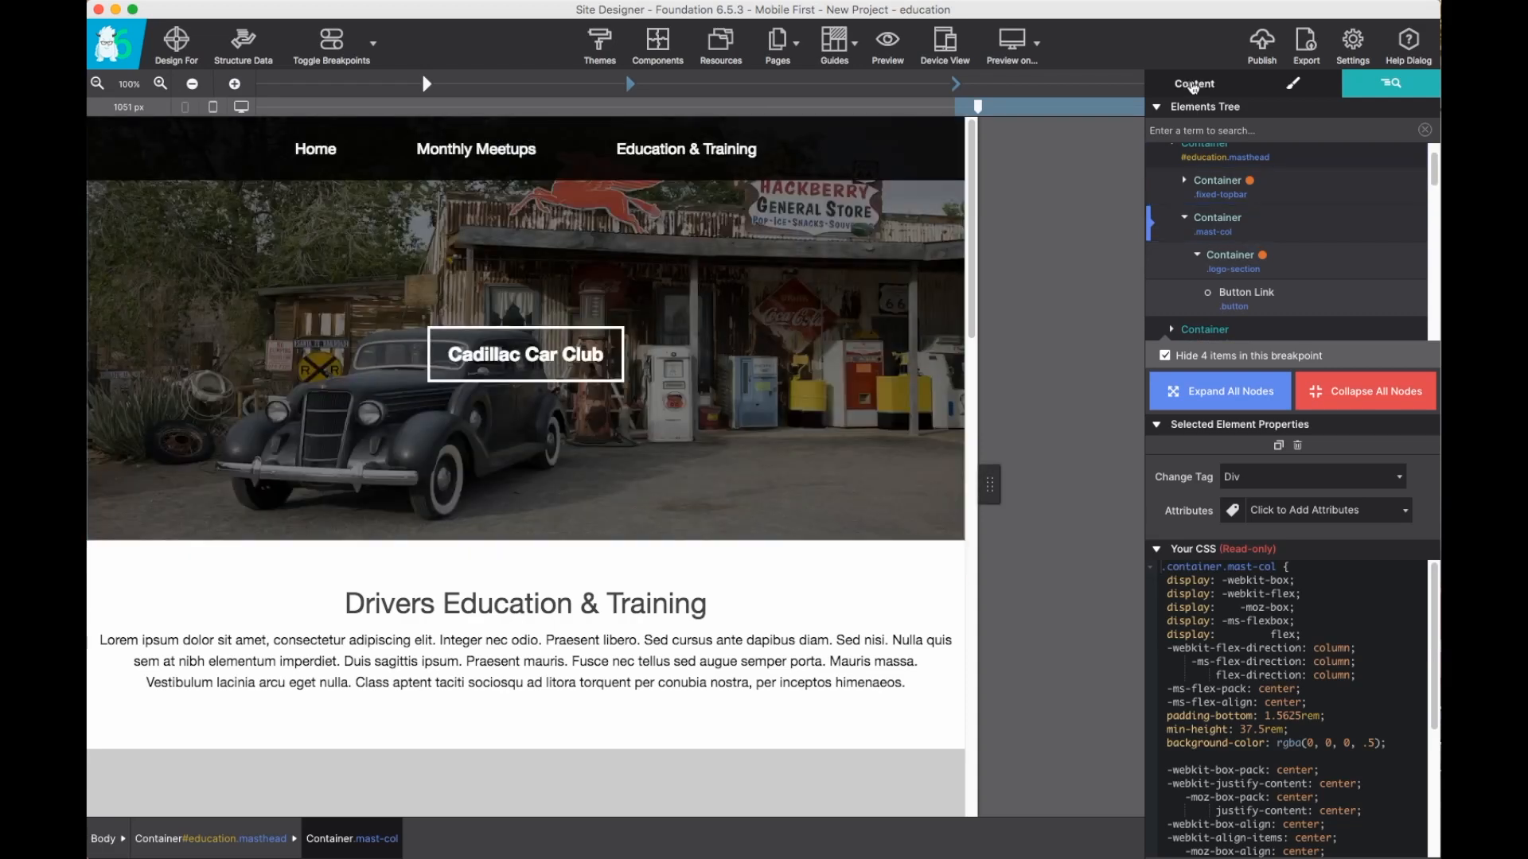
pyautogui.click(1193, 85)
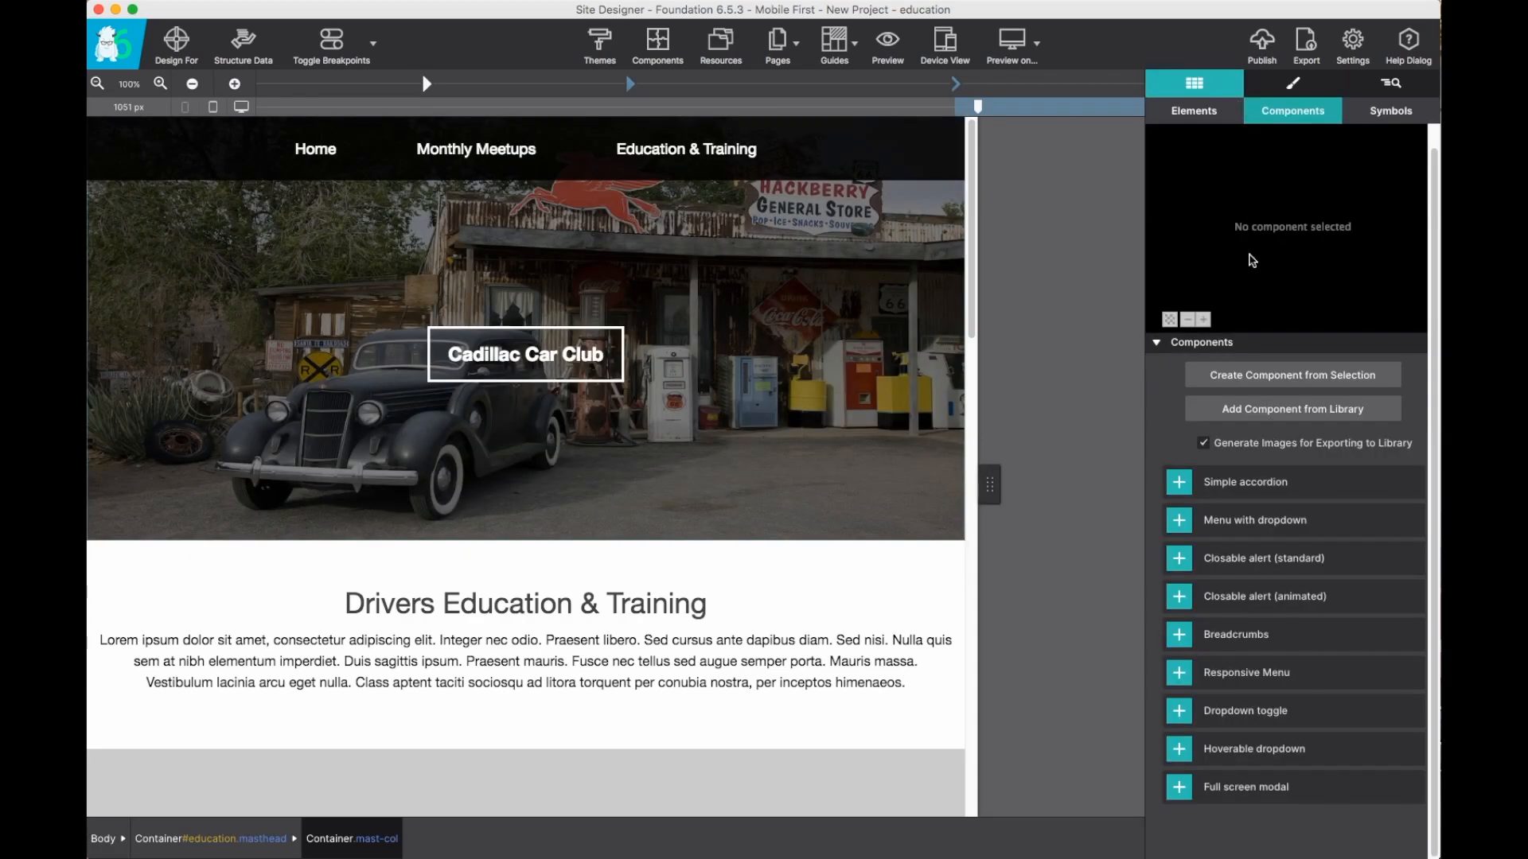
pyautogui.click(1285, 377)
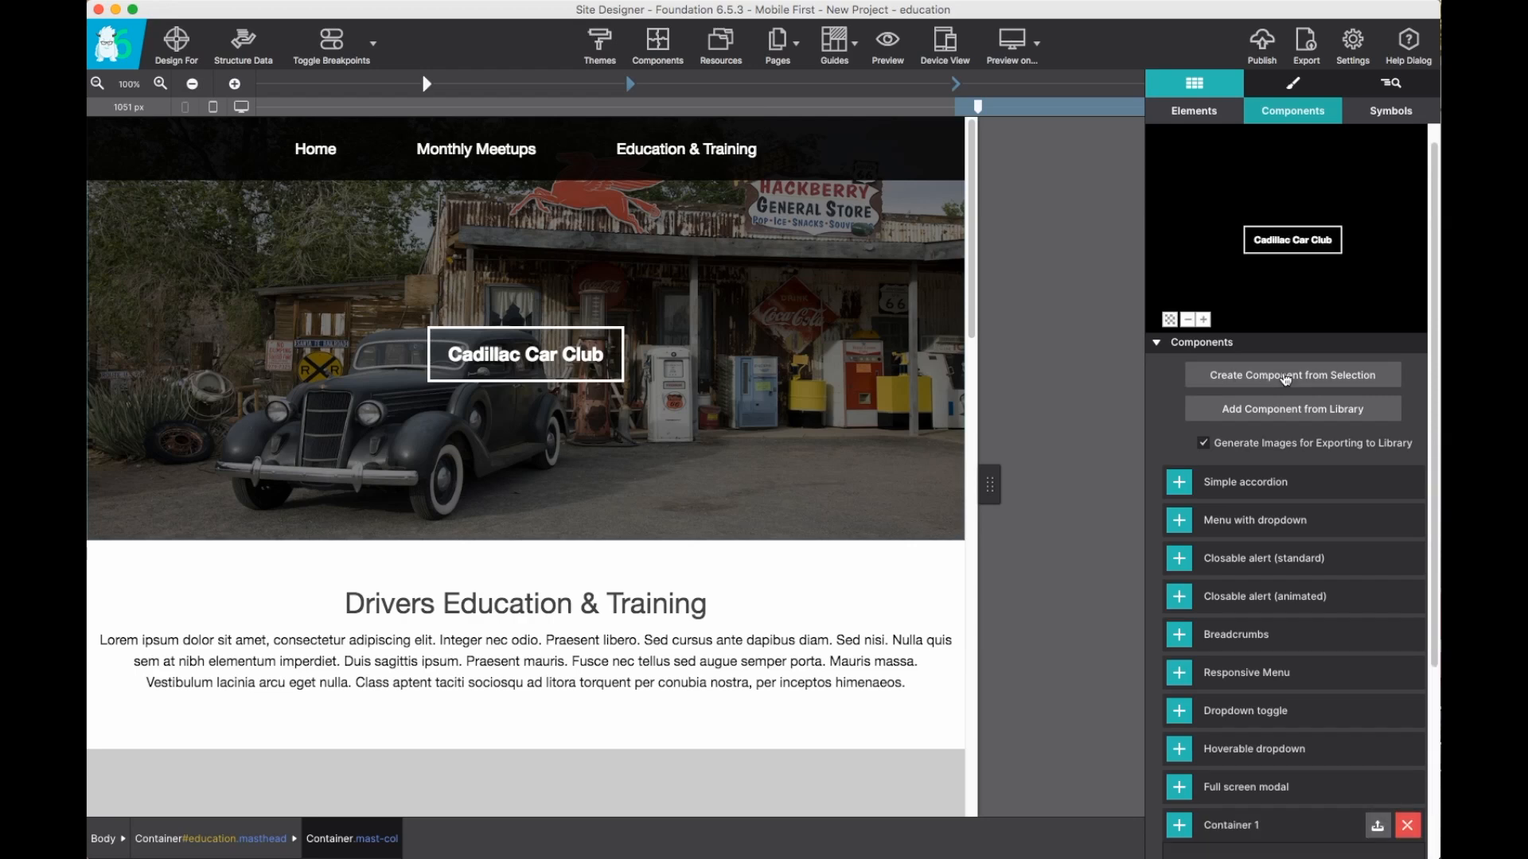
# Name the new component Header with Action Button and give it the description Full screen header image with button overlay.
pyautogui.scroll(-4, 1166, 402)
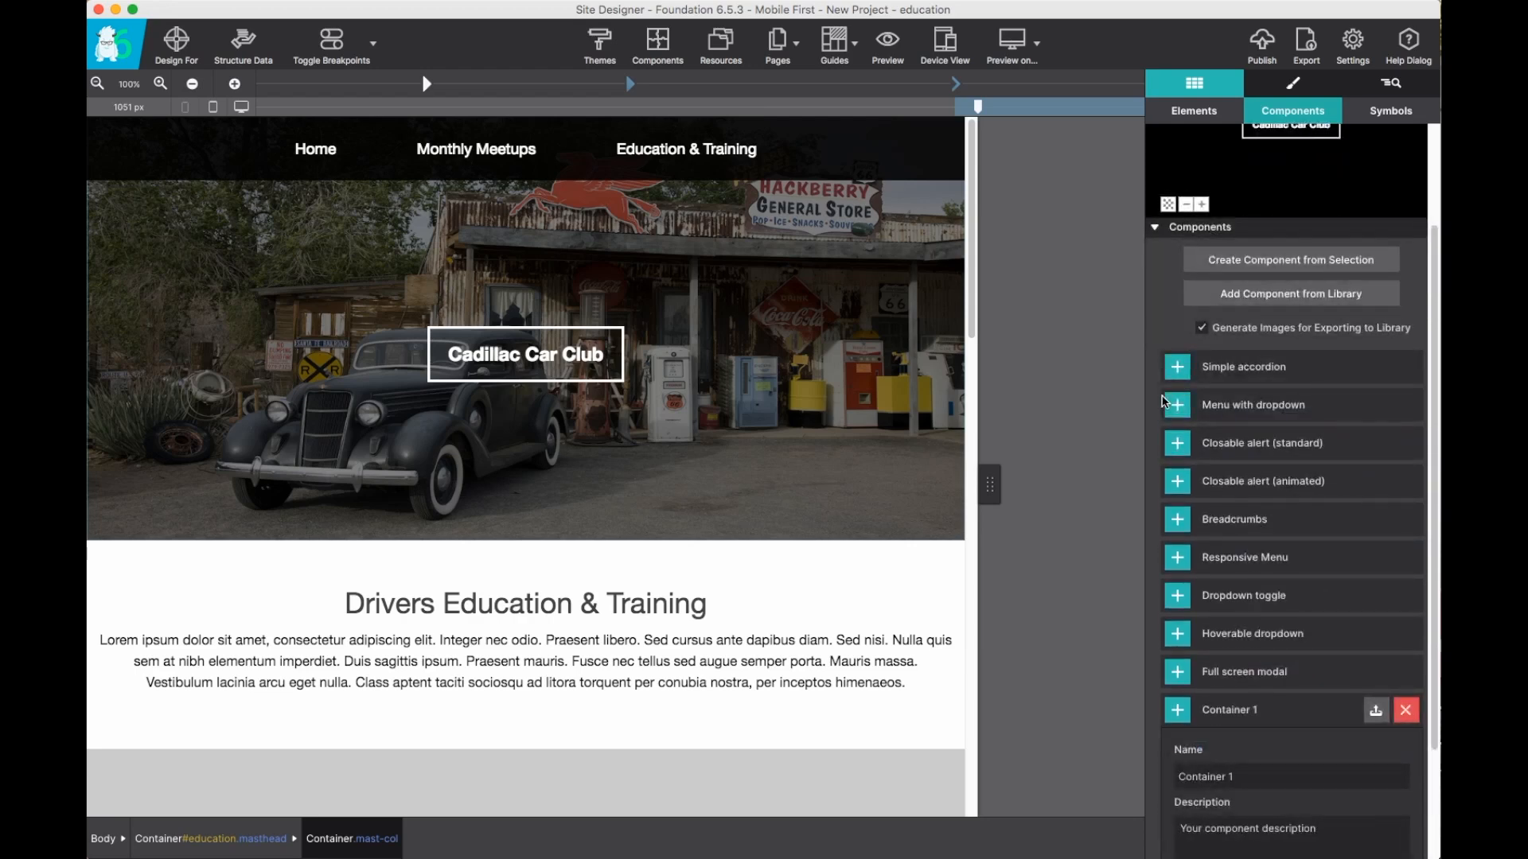
pyautogui.scroll(-4, 1166, 406)
pyautogui.moveTo(1229, 632); pyautogui.dragTo(1153, 630)
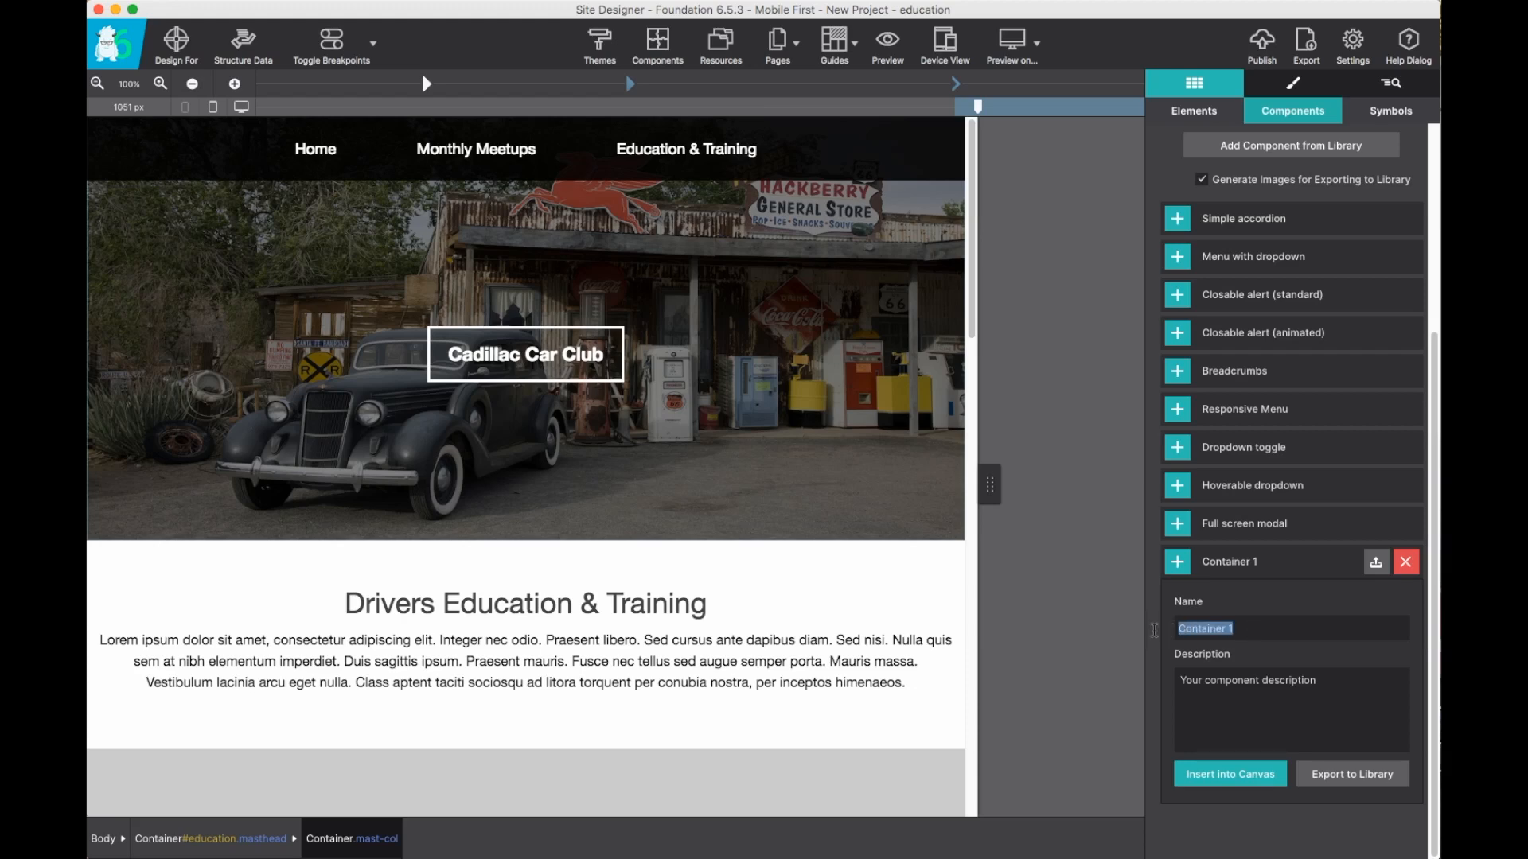
pyautogui.write('Header with Action Button')
pyautogui.click(1217, 678)
pyautogui.write('Full sc')
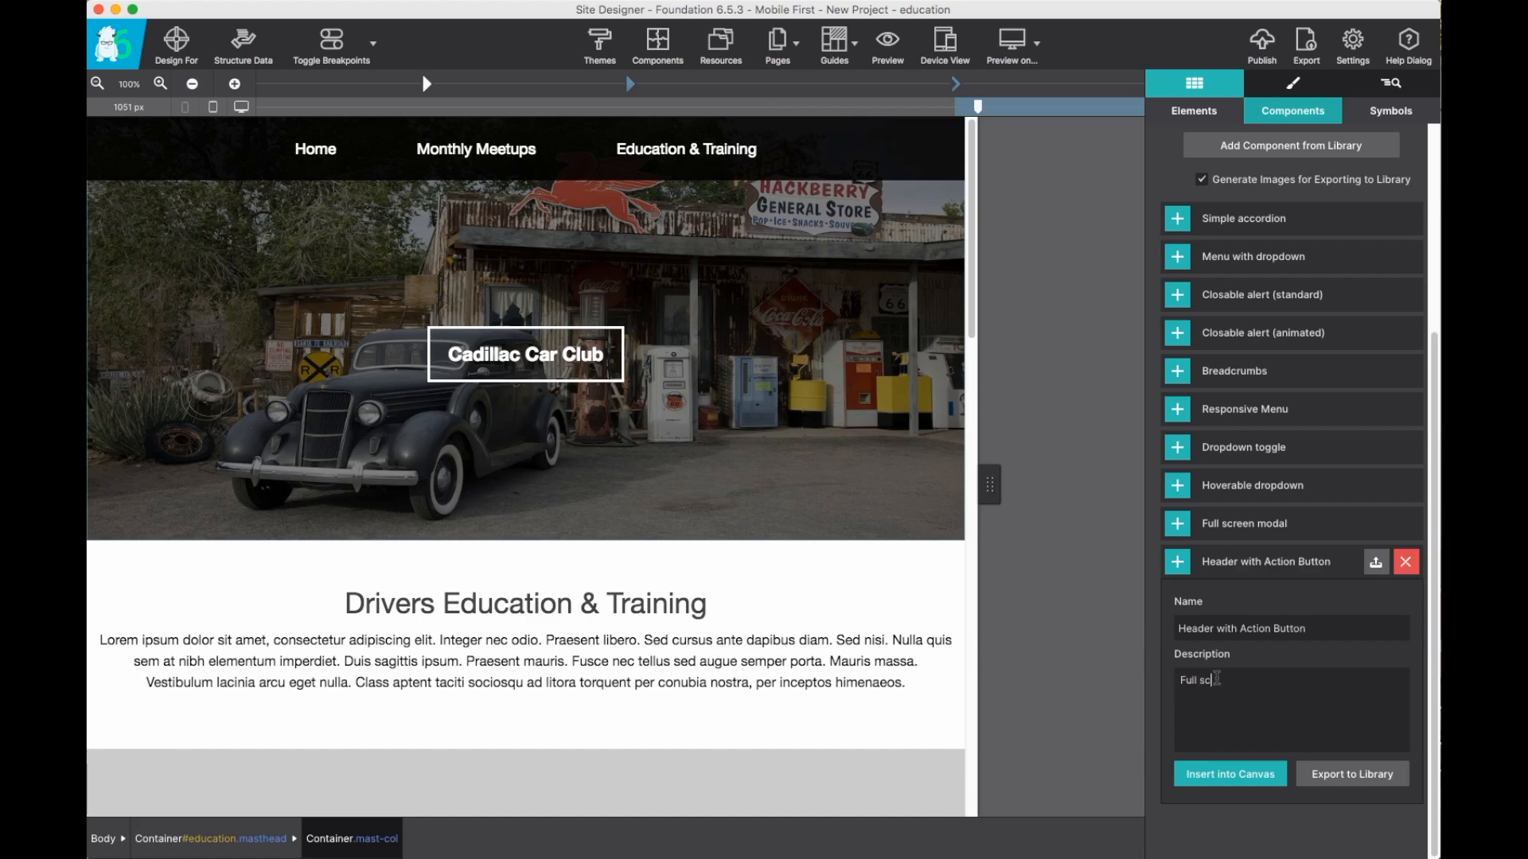
pyautogui.write('reen header image with button overlay.')
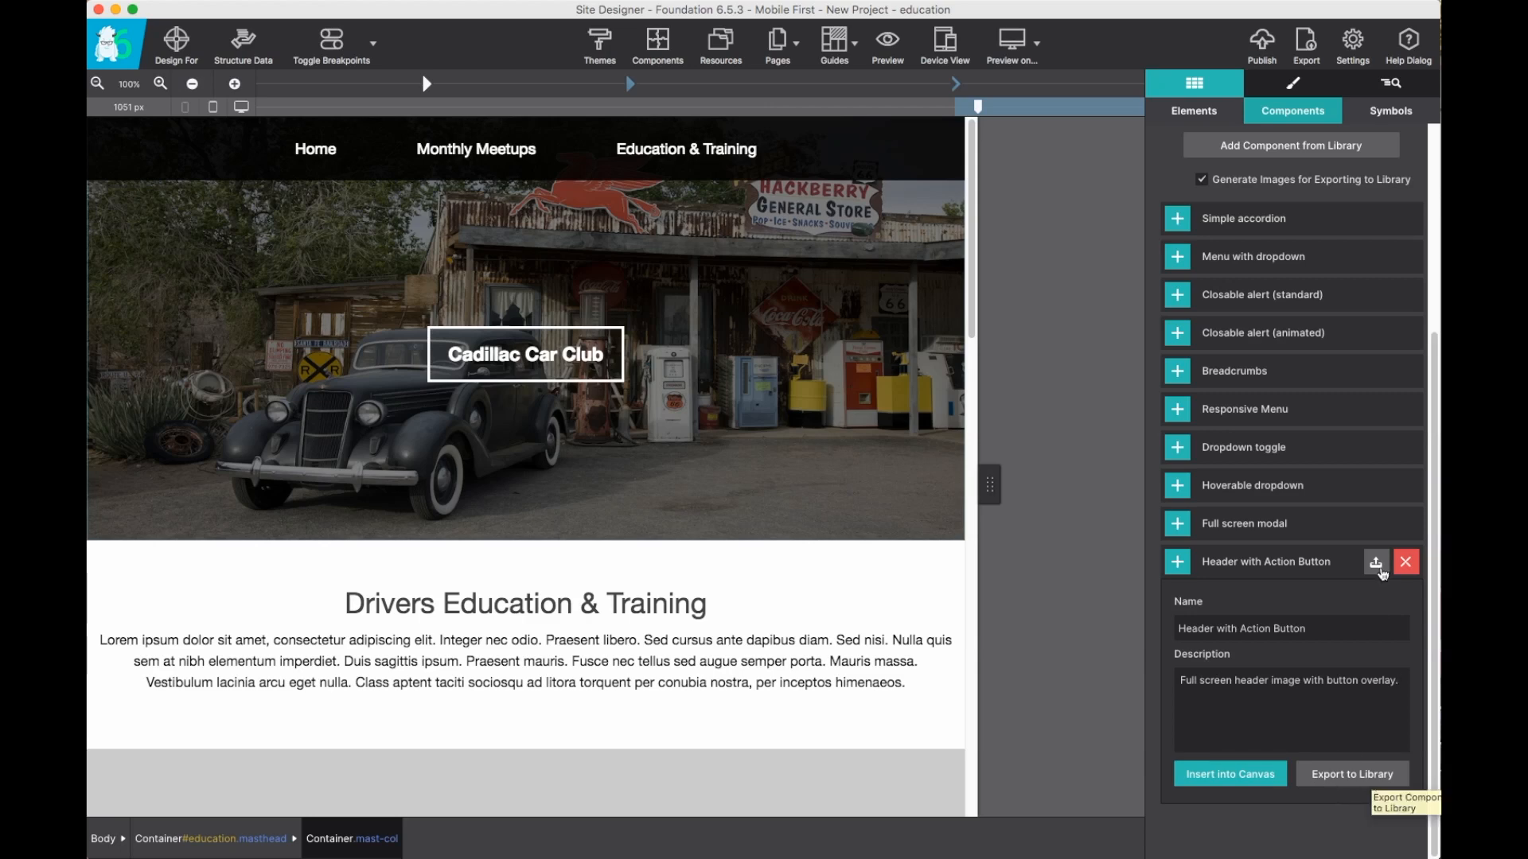
# Export the component to the library under a newly created category named Headings.
pyautogui.click(1379, 566)
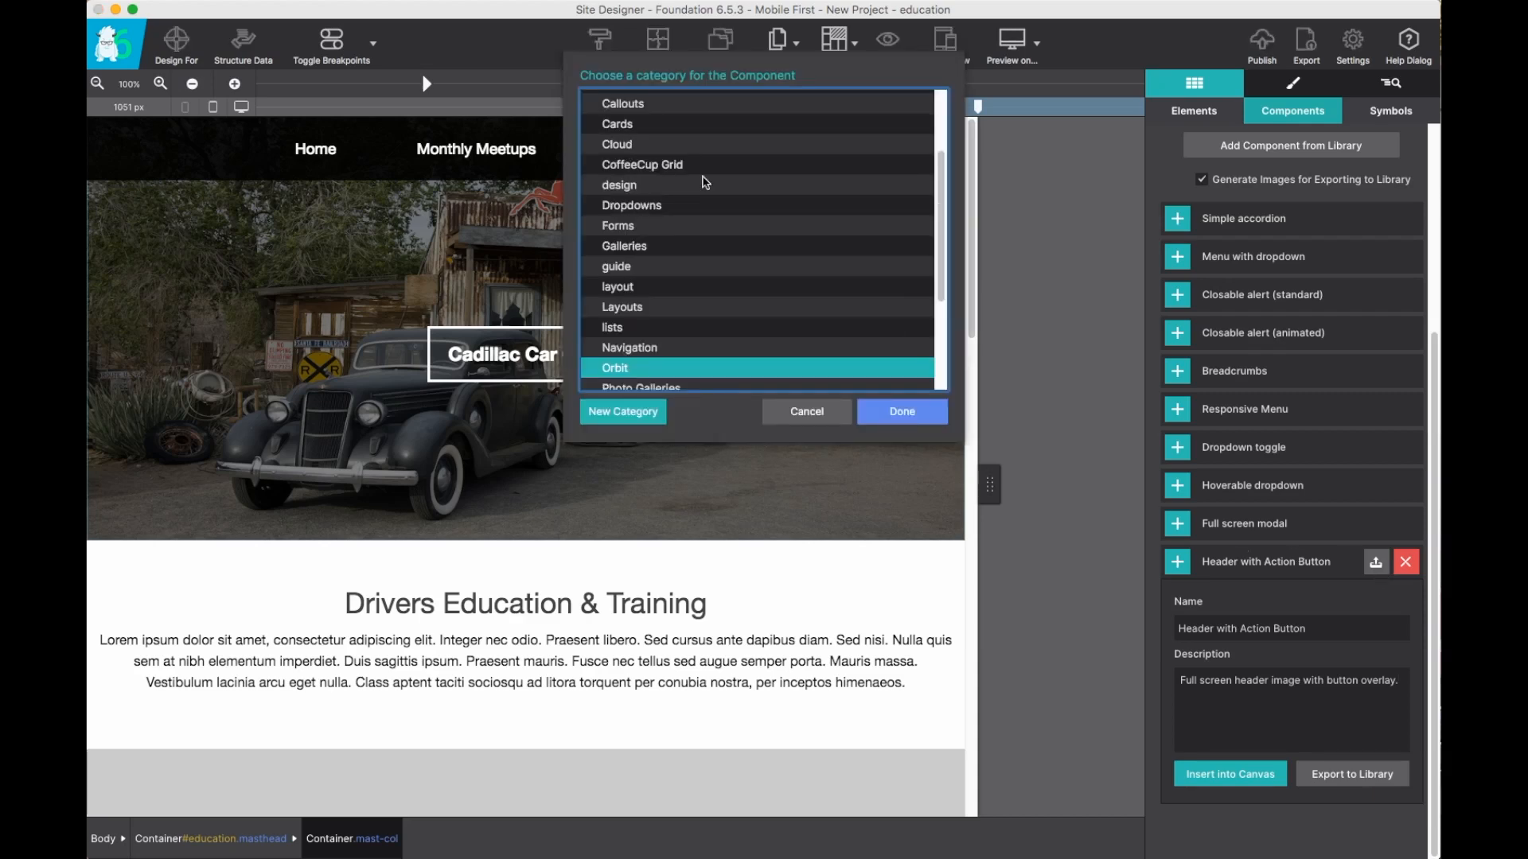
pyautogui.scroll(-5, 705, 182)
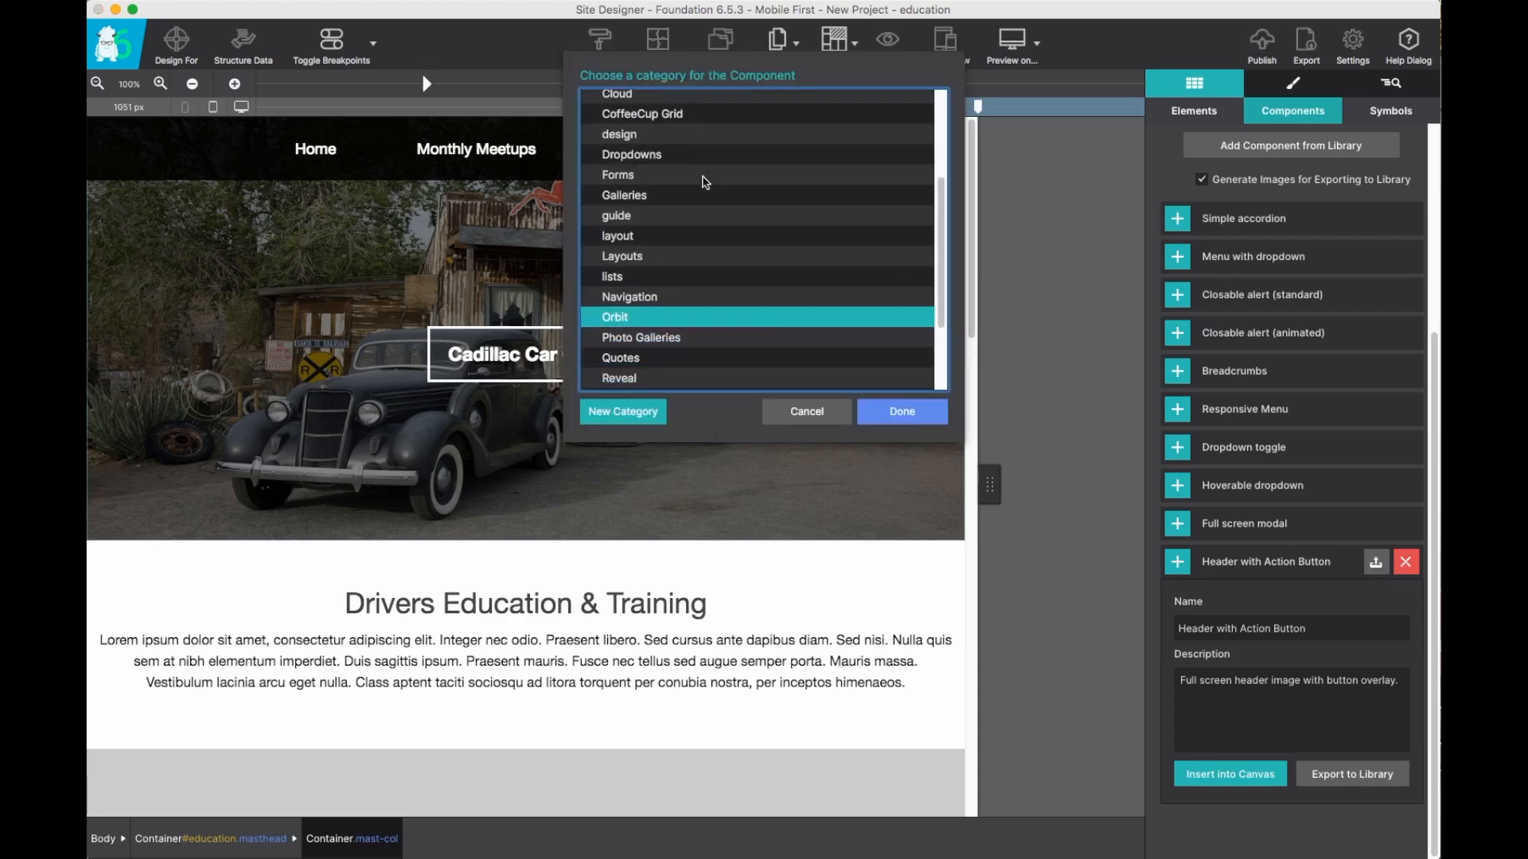
pyautogui.scroll(-2, 705, 182)
pyautogui.scroll(5, 705, 182)
pyautogui.scroll(5, 705, 182)
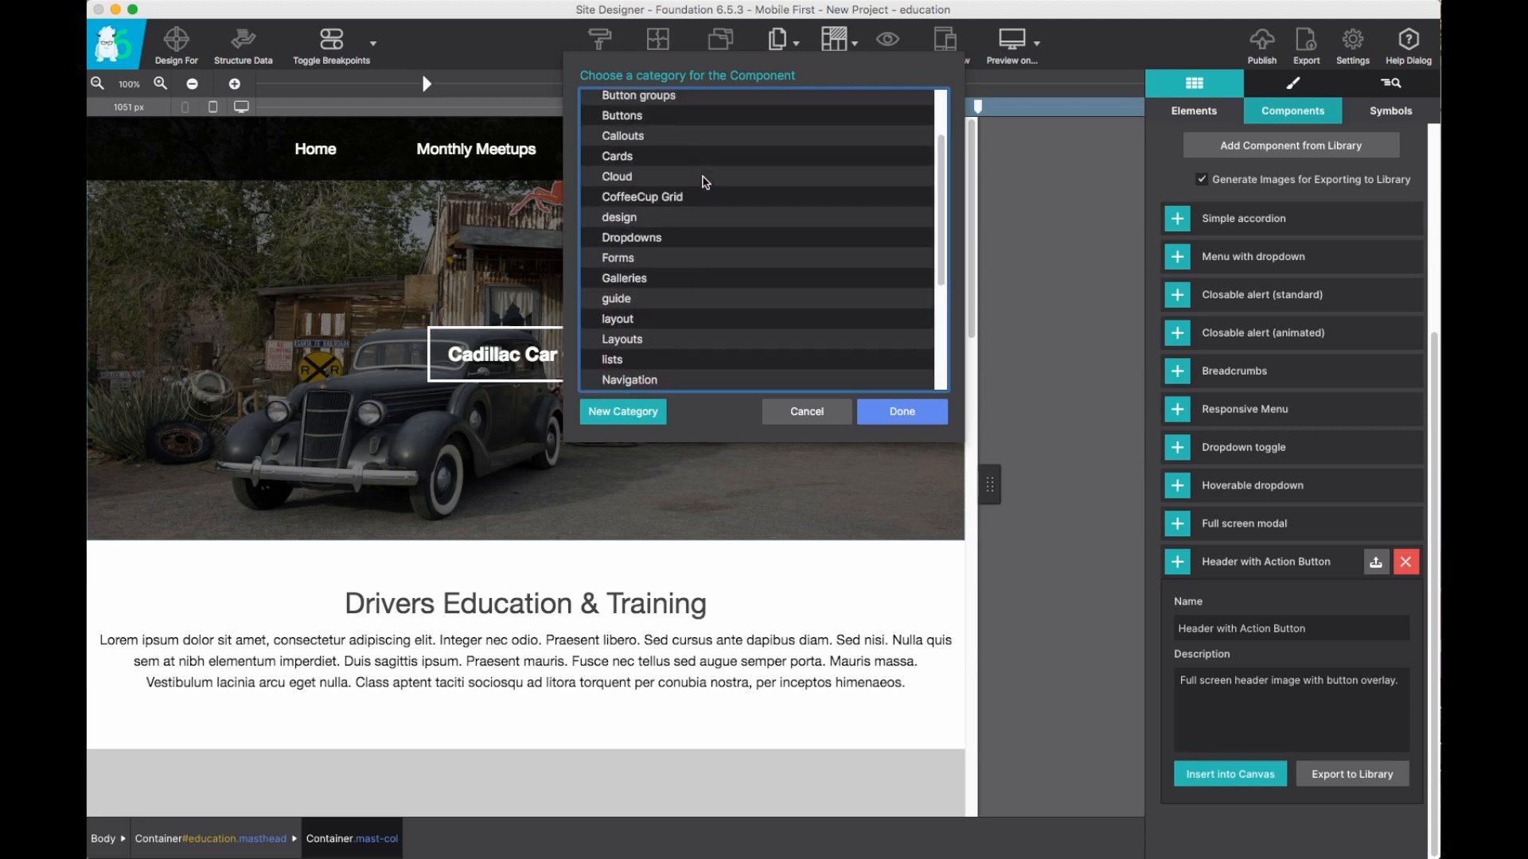
pyautogui.scroll(1, 705, 182)
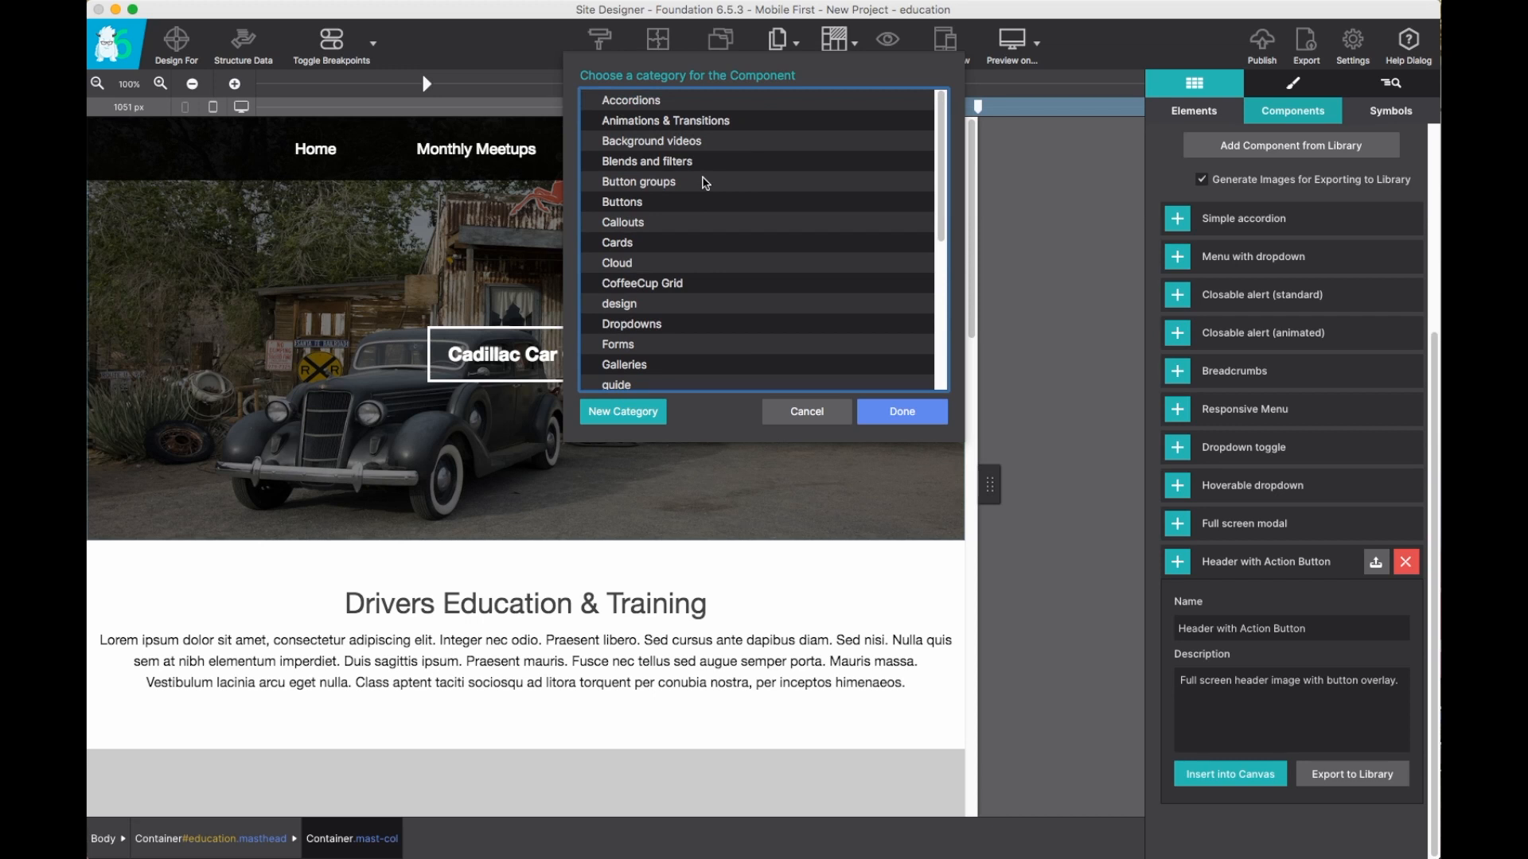
pyautogui.click(609, 417)
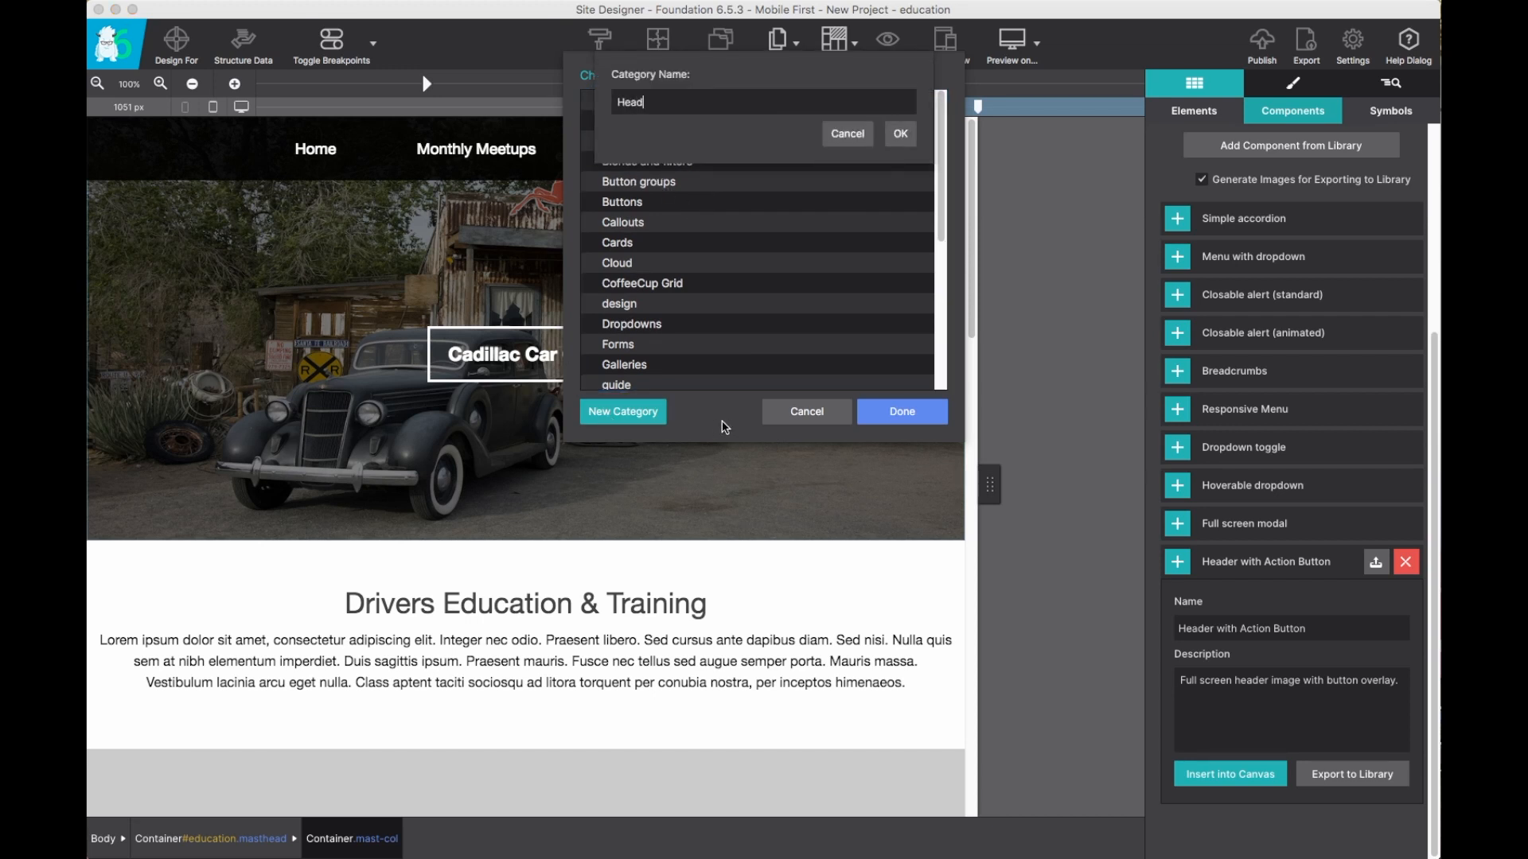
pyautogui.write('Headings')
pyautogui.click(900, 133)
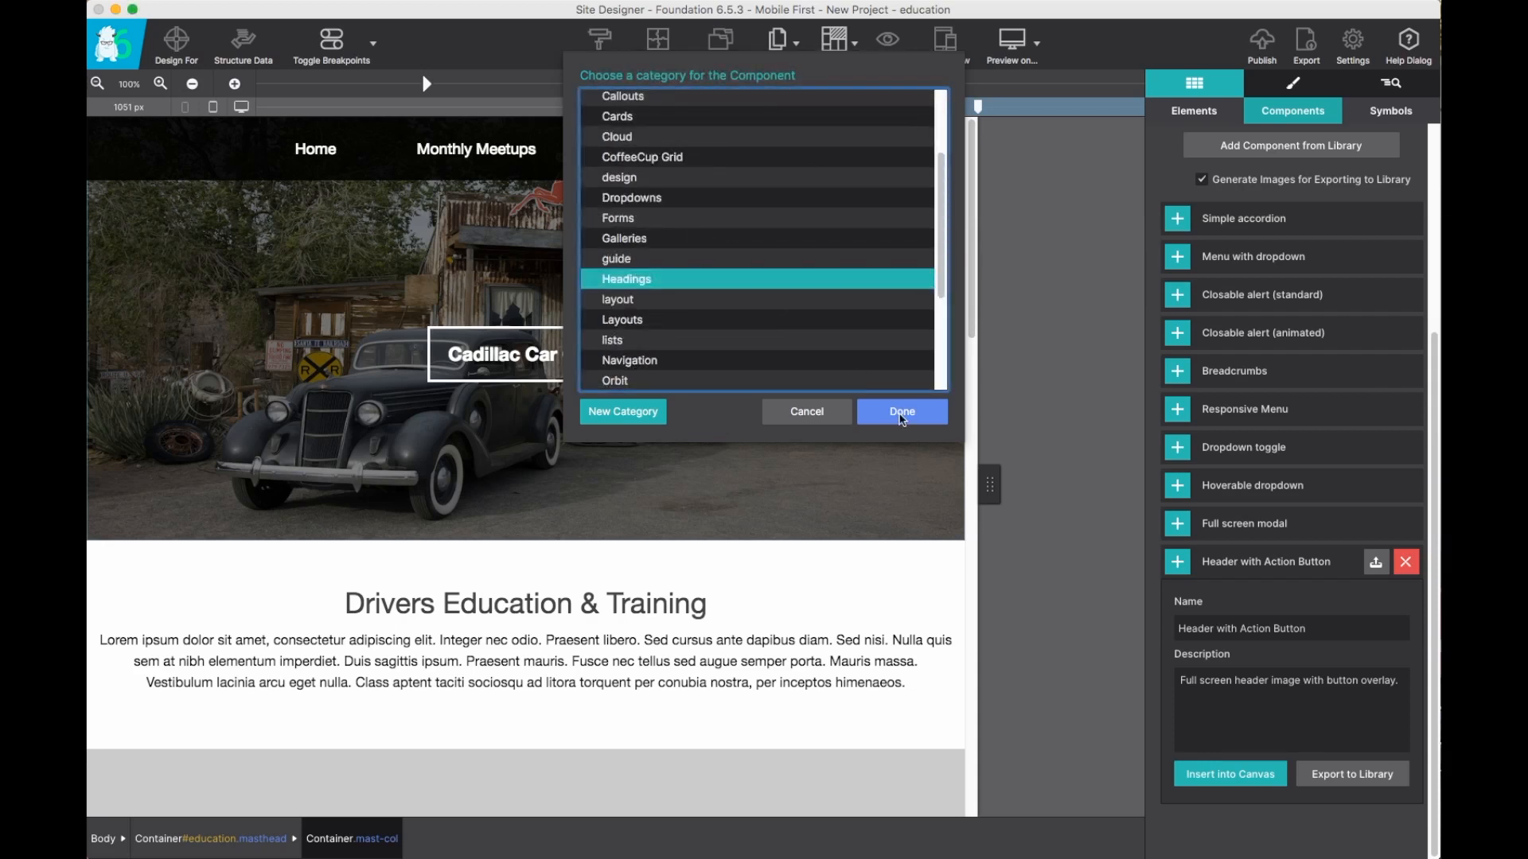
pyautogui.click(901, 412)
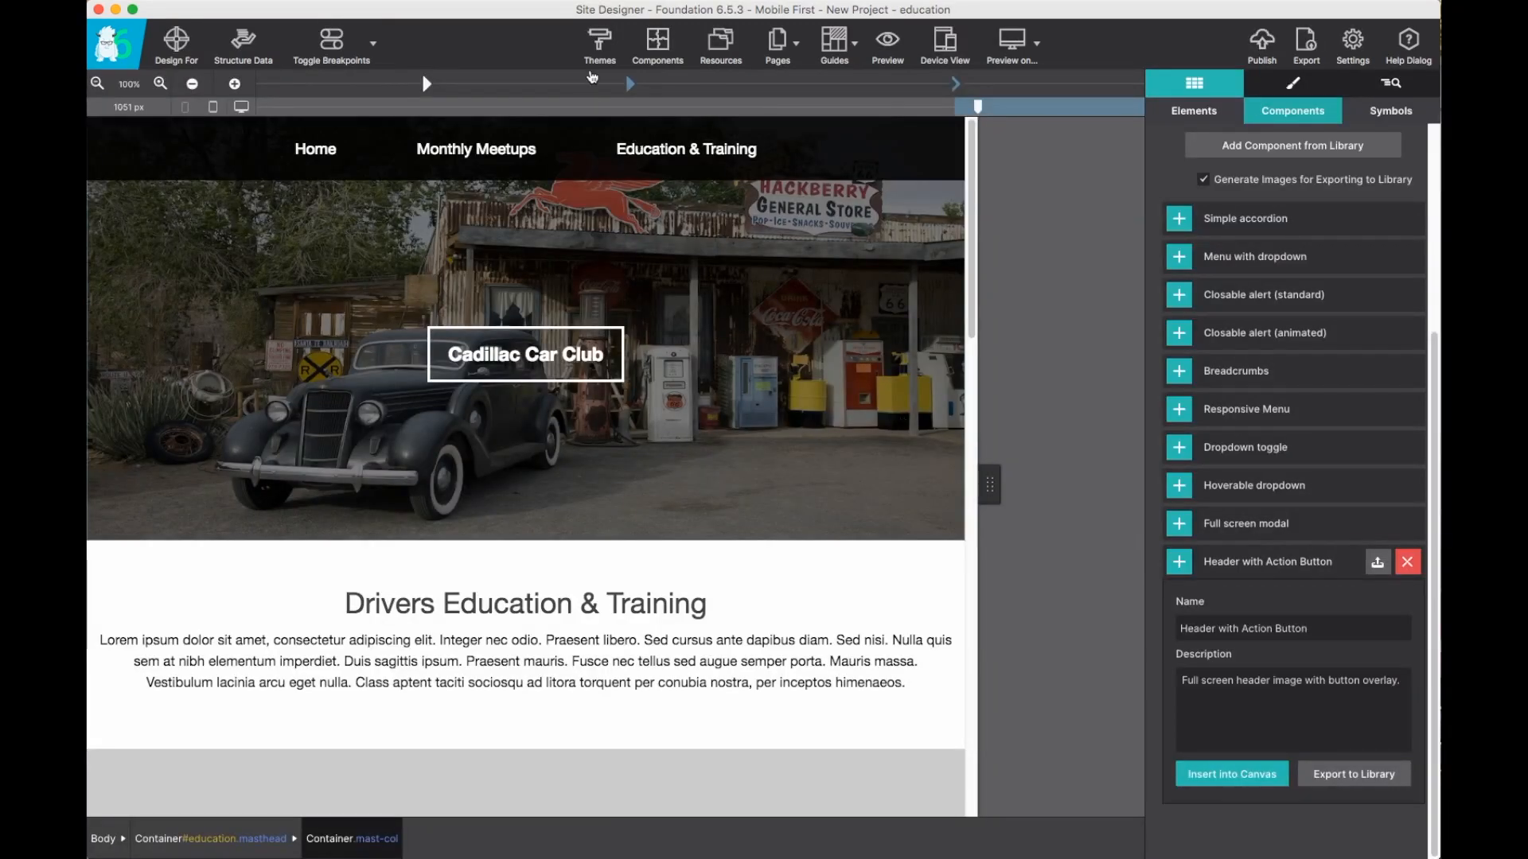
# Open the component library, inspect the Headings category, and close it without adding anything.
pyautogui.click(660, 45)
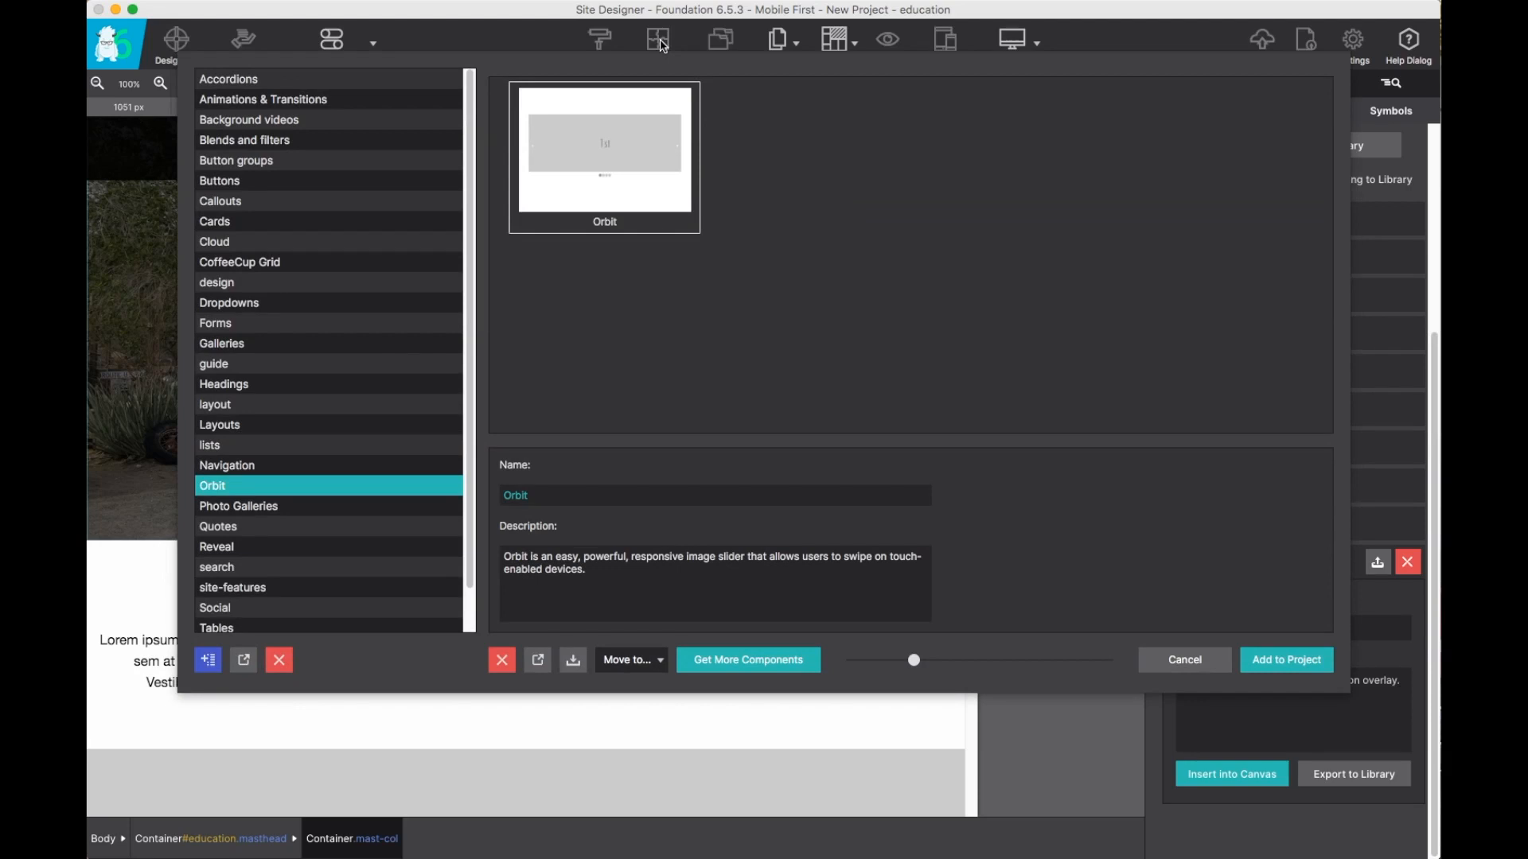
pyautogui.click(263, 386)
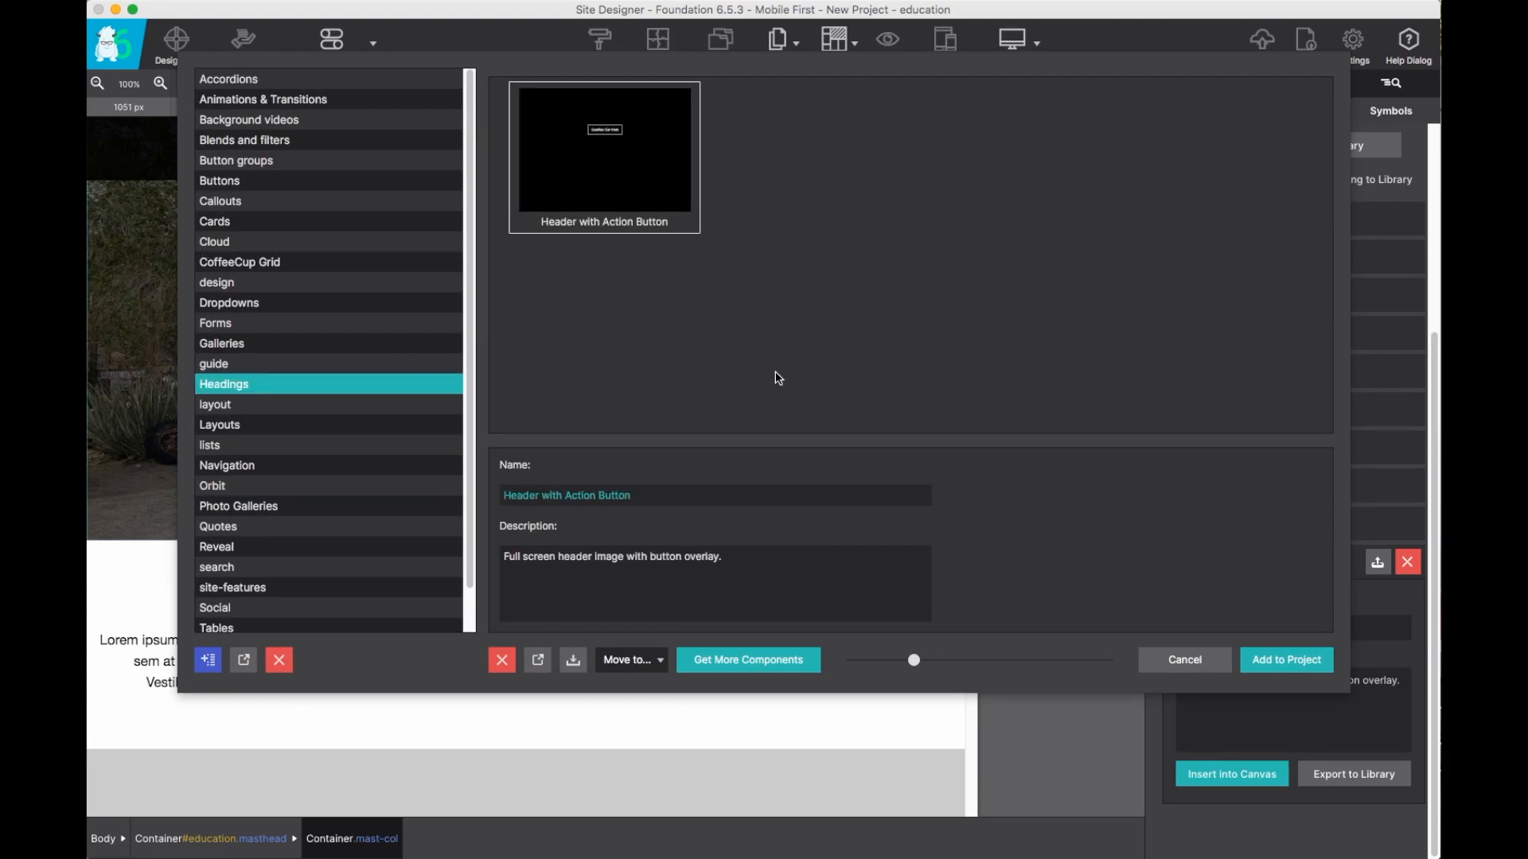
pyautogui.click(1177, 659)
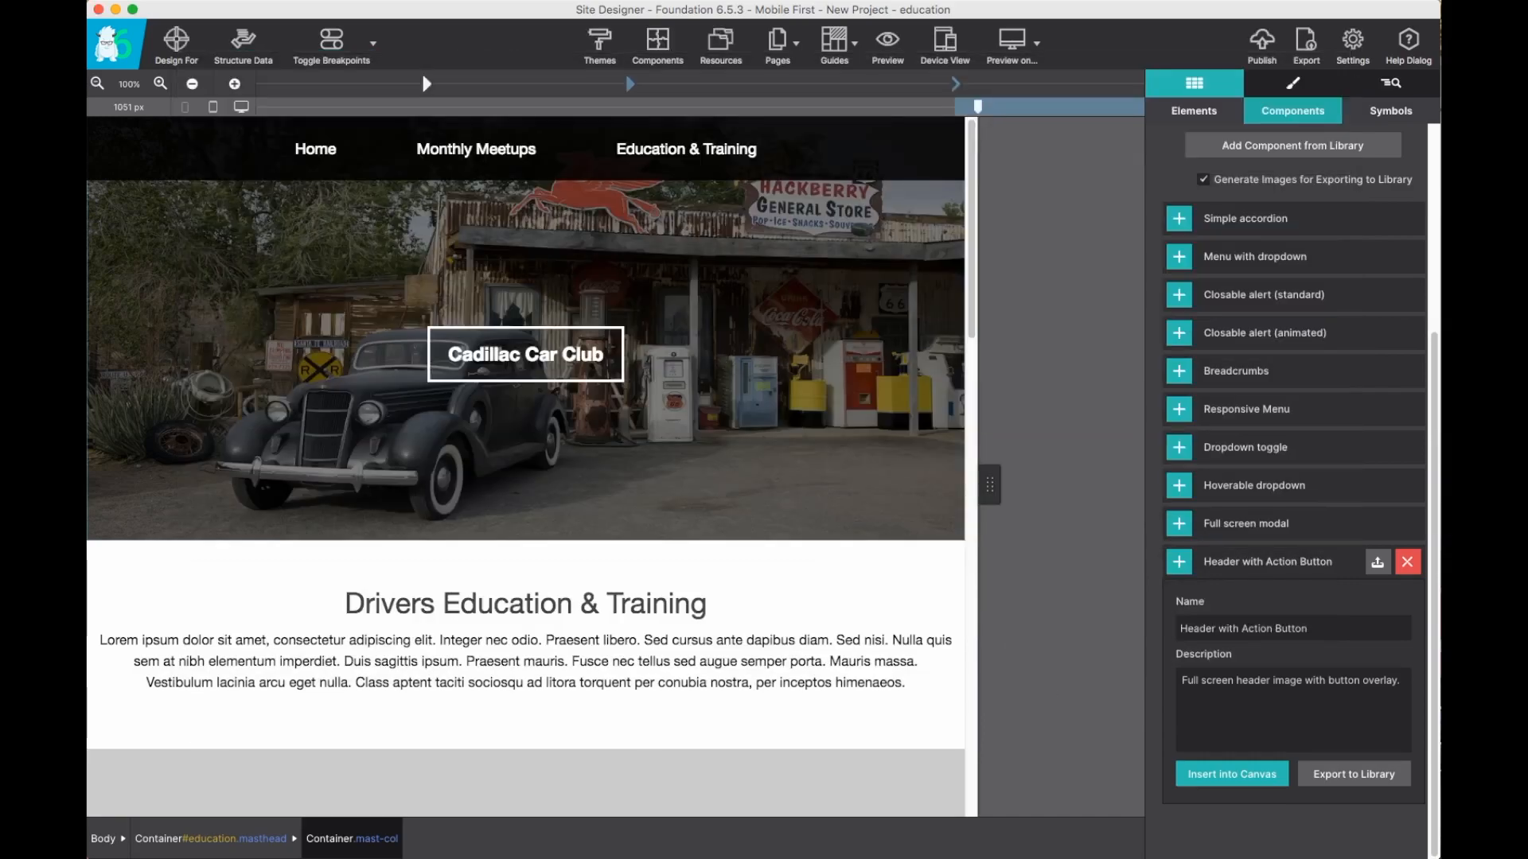